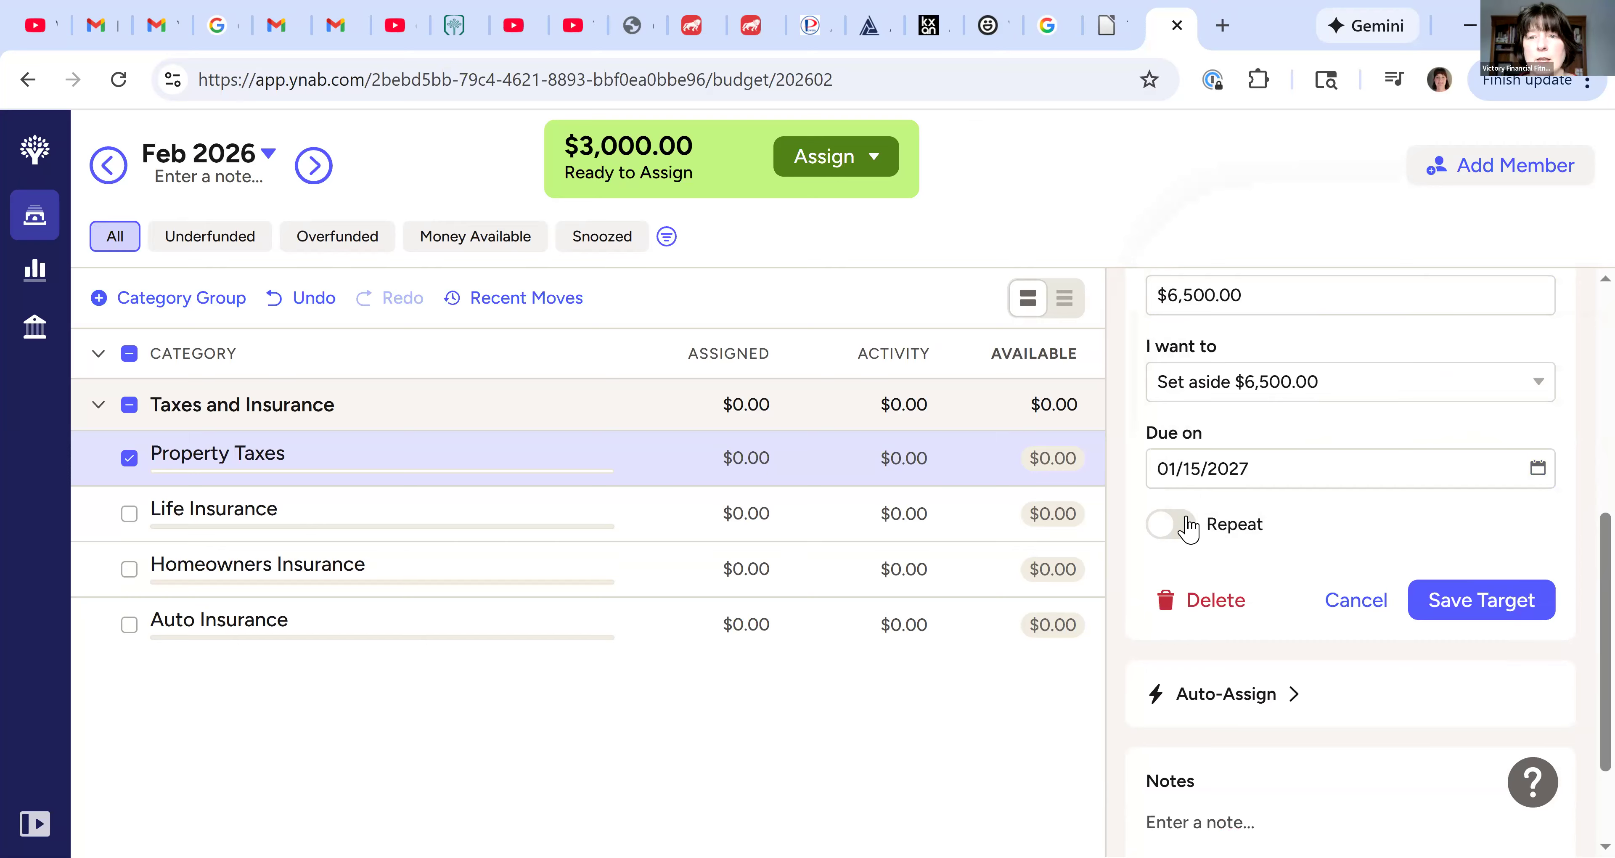
Make the Property Taxes target repeat every 1 year and save the target
left_click(1184, 526)
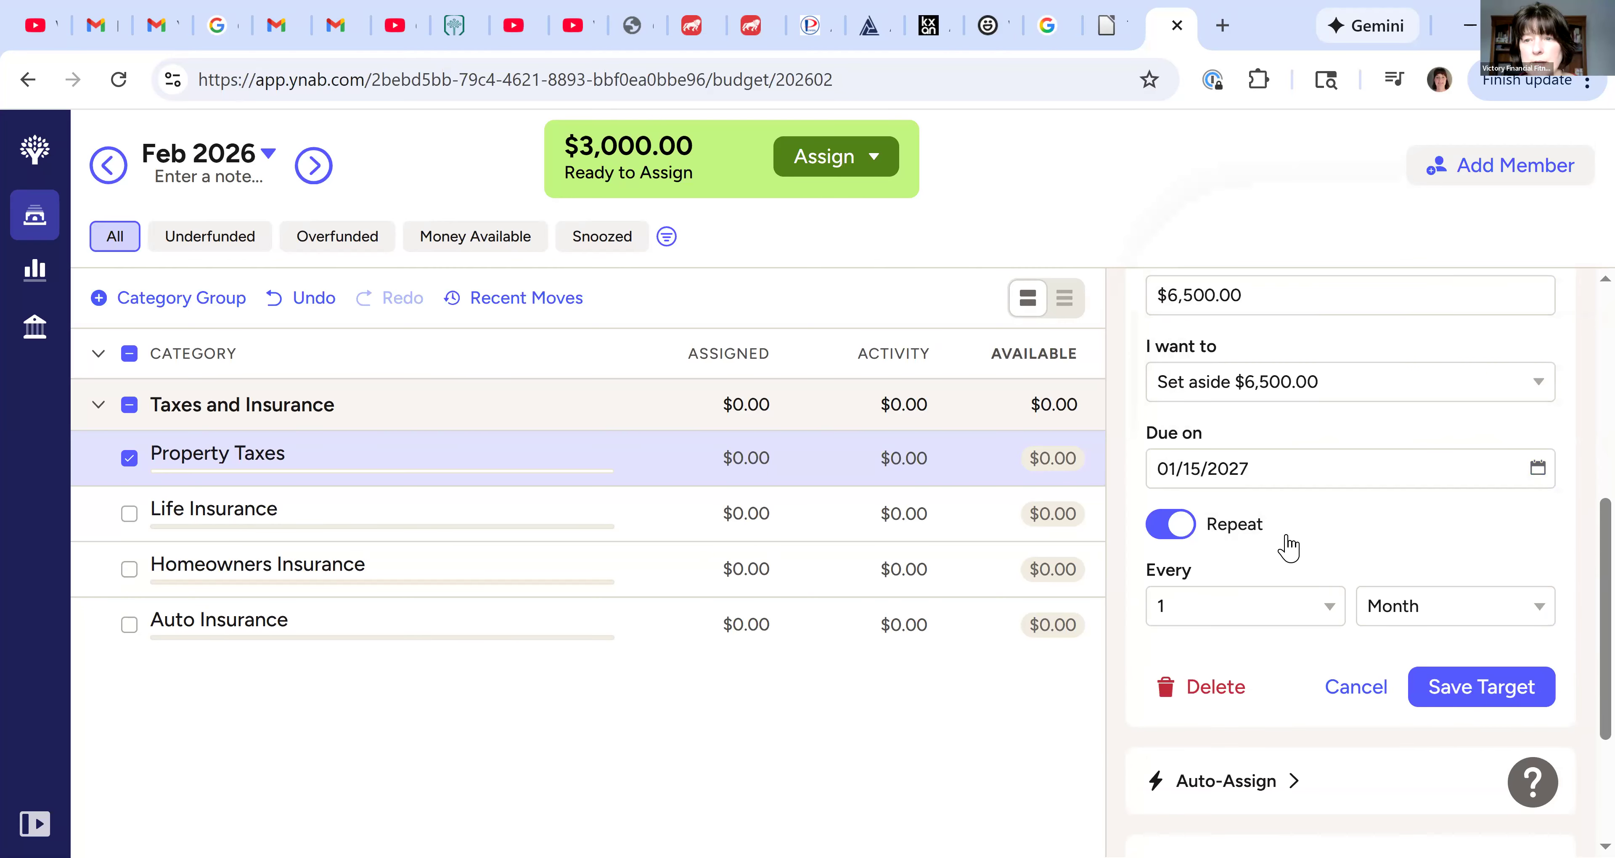
left_click(1517, 612)
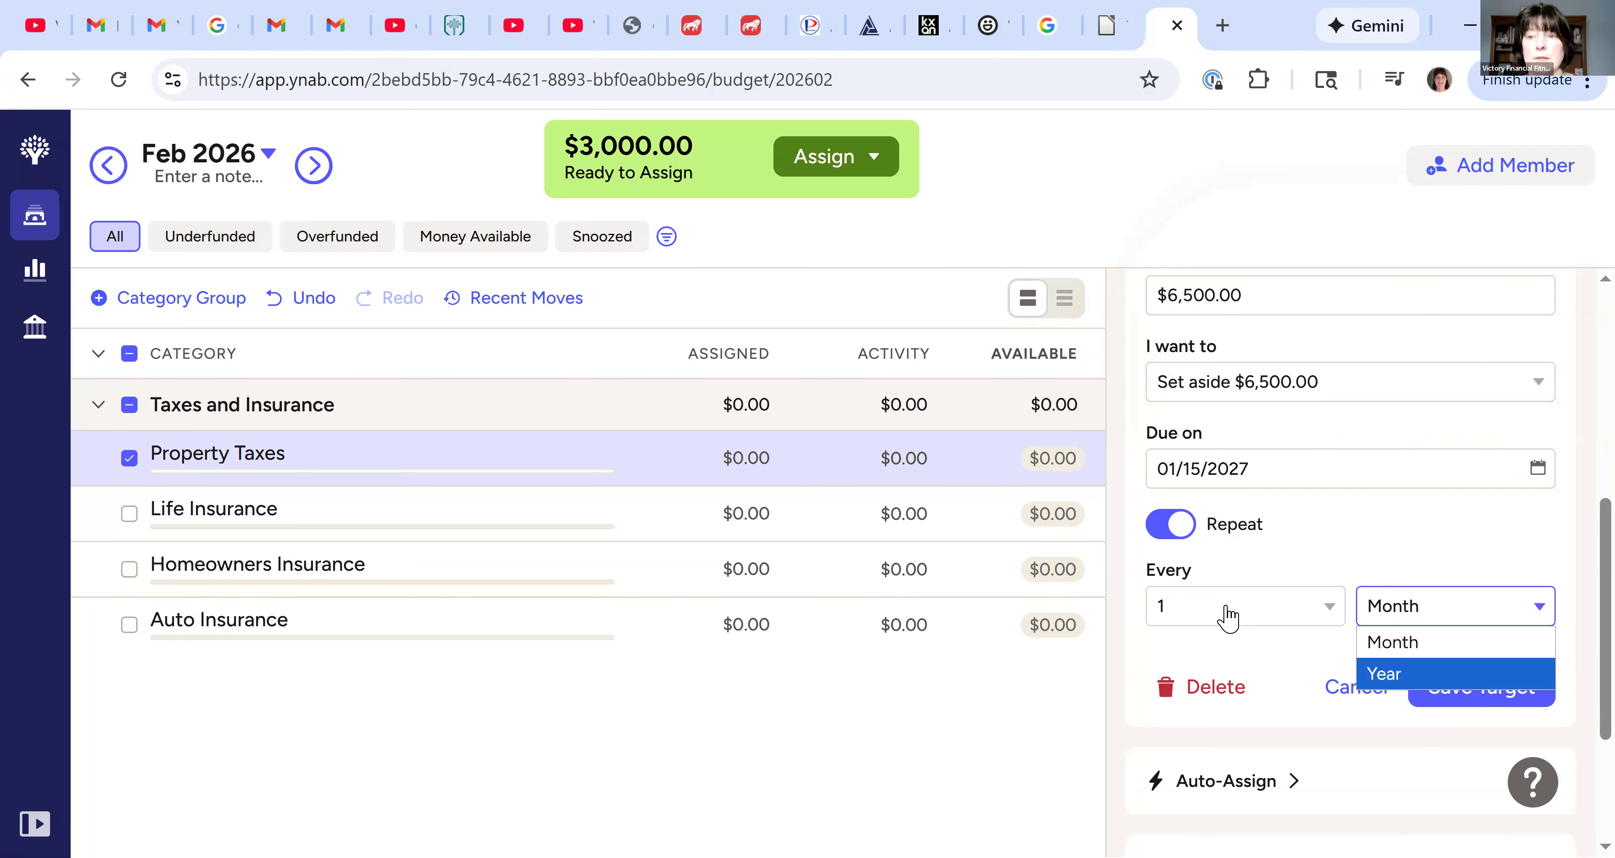
left_click(1393, 674)
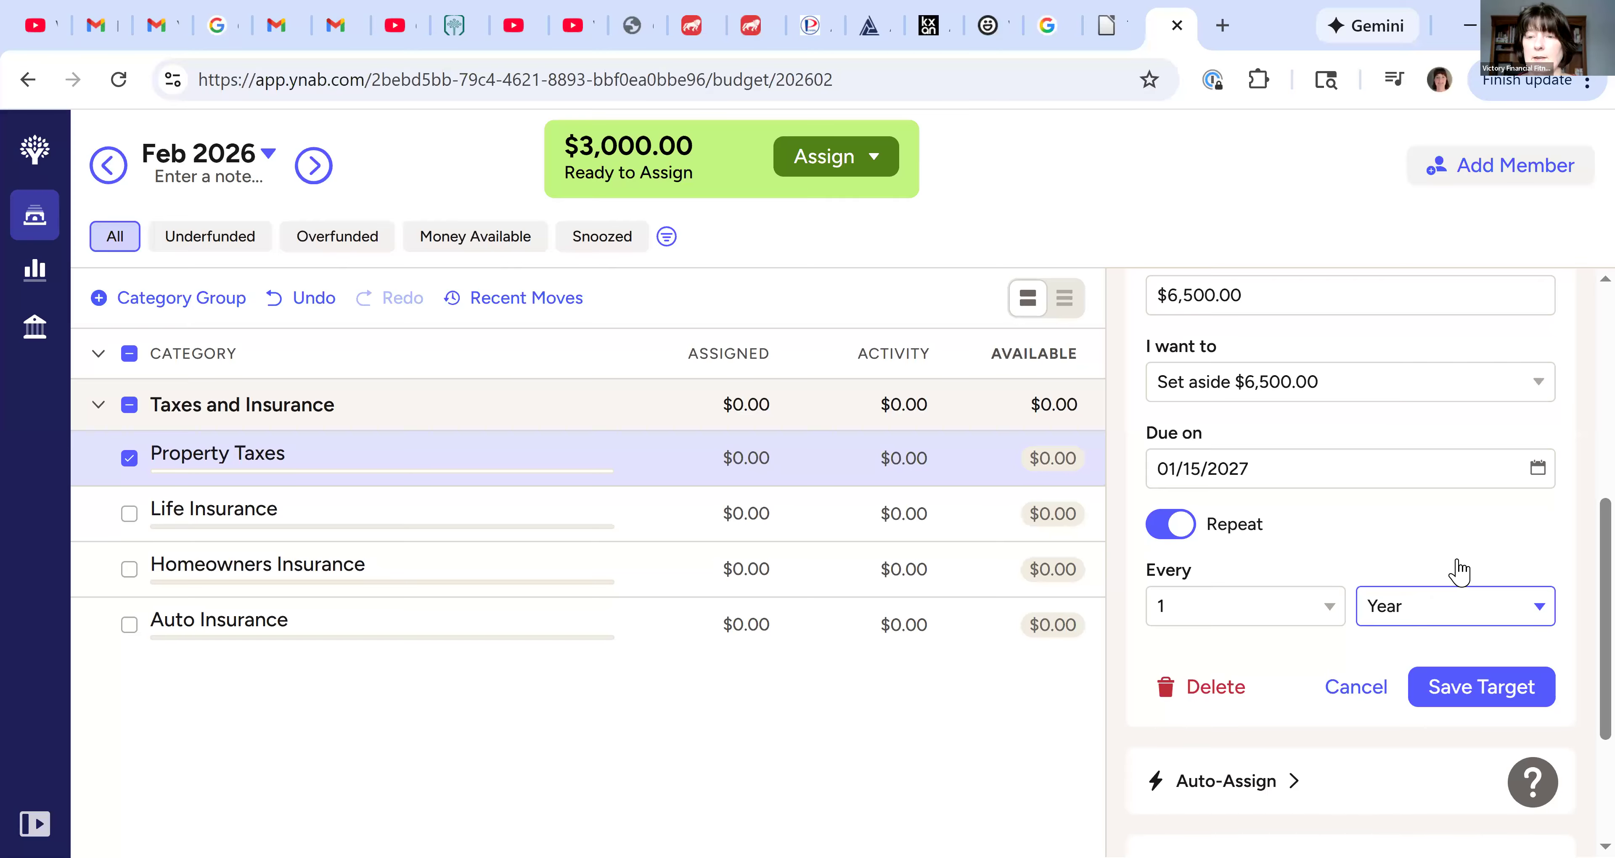
scroll(1494, 589, "down", 1)
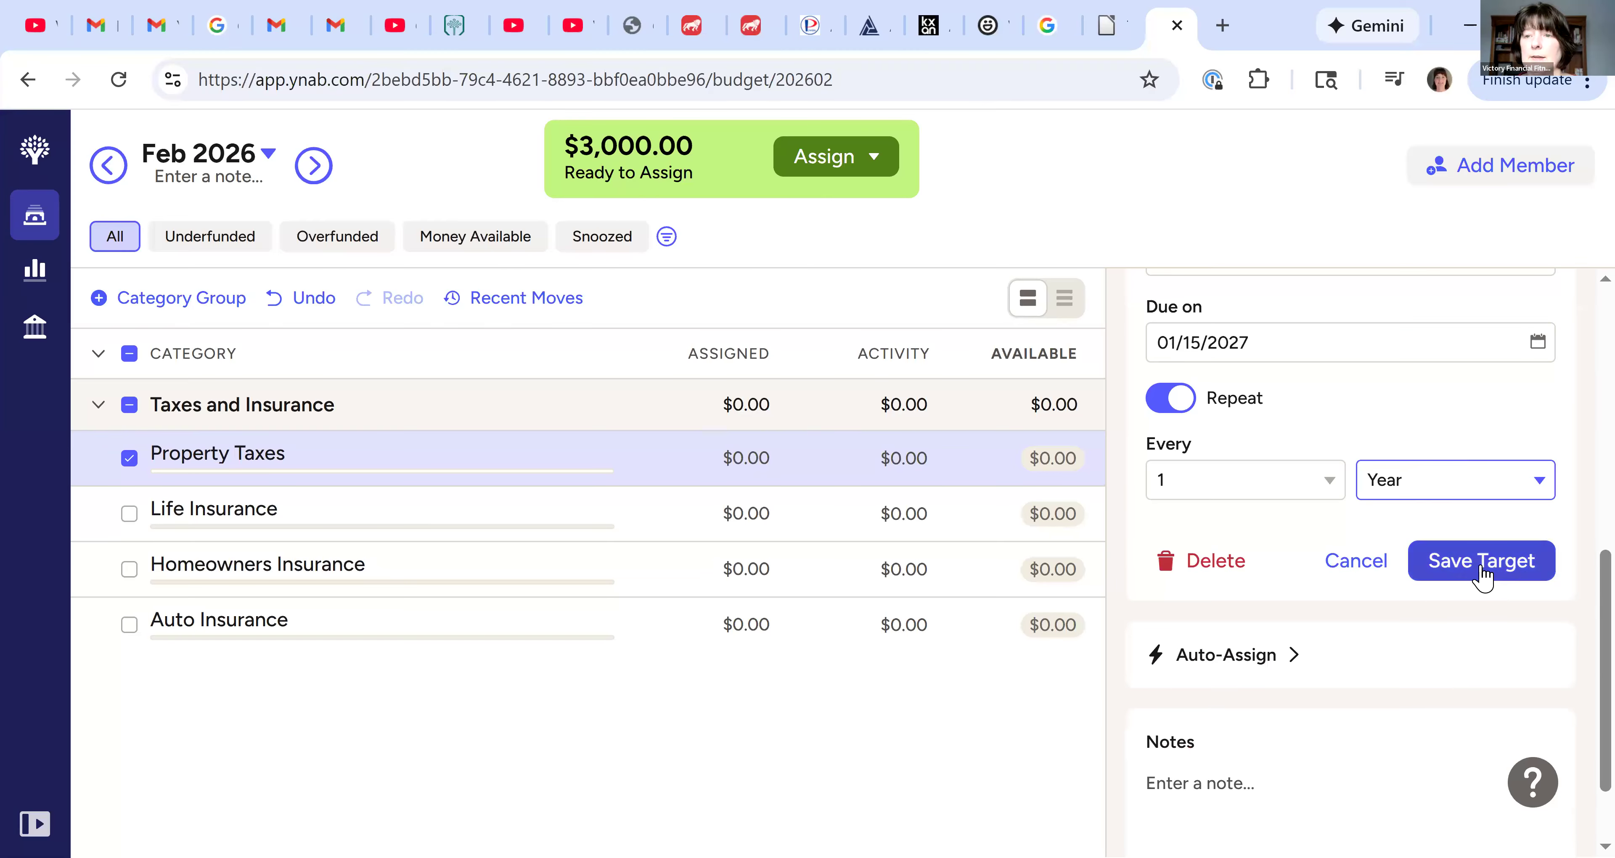
left_click(1483, 574)
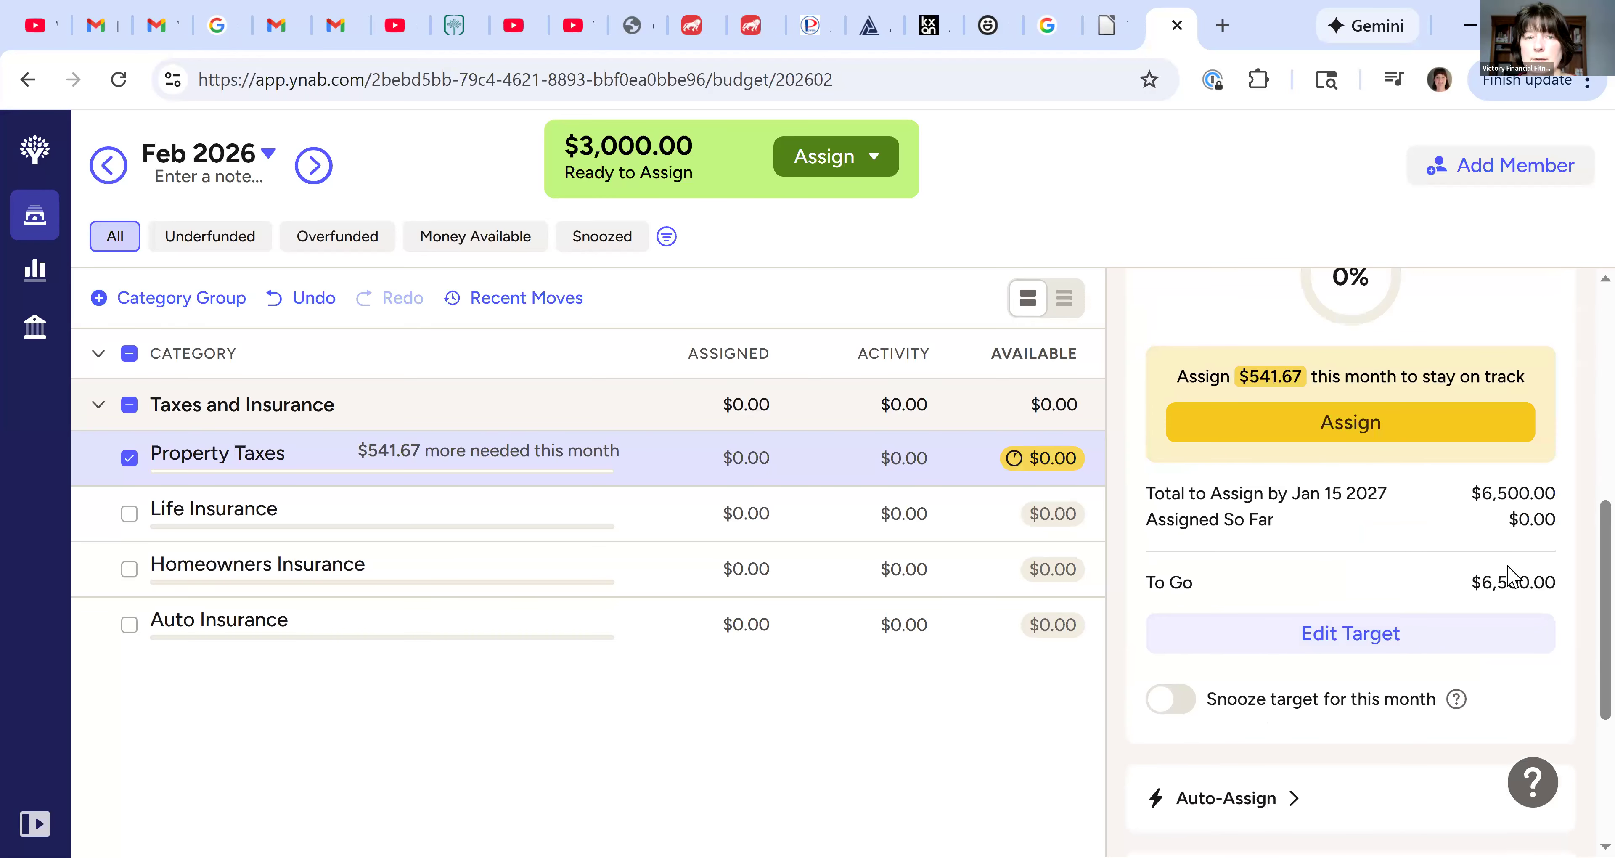
Assign the suggested $541.67 for this month to Property Taxes
scroll(1499, 577, "up", 3)
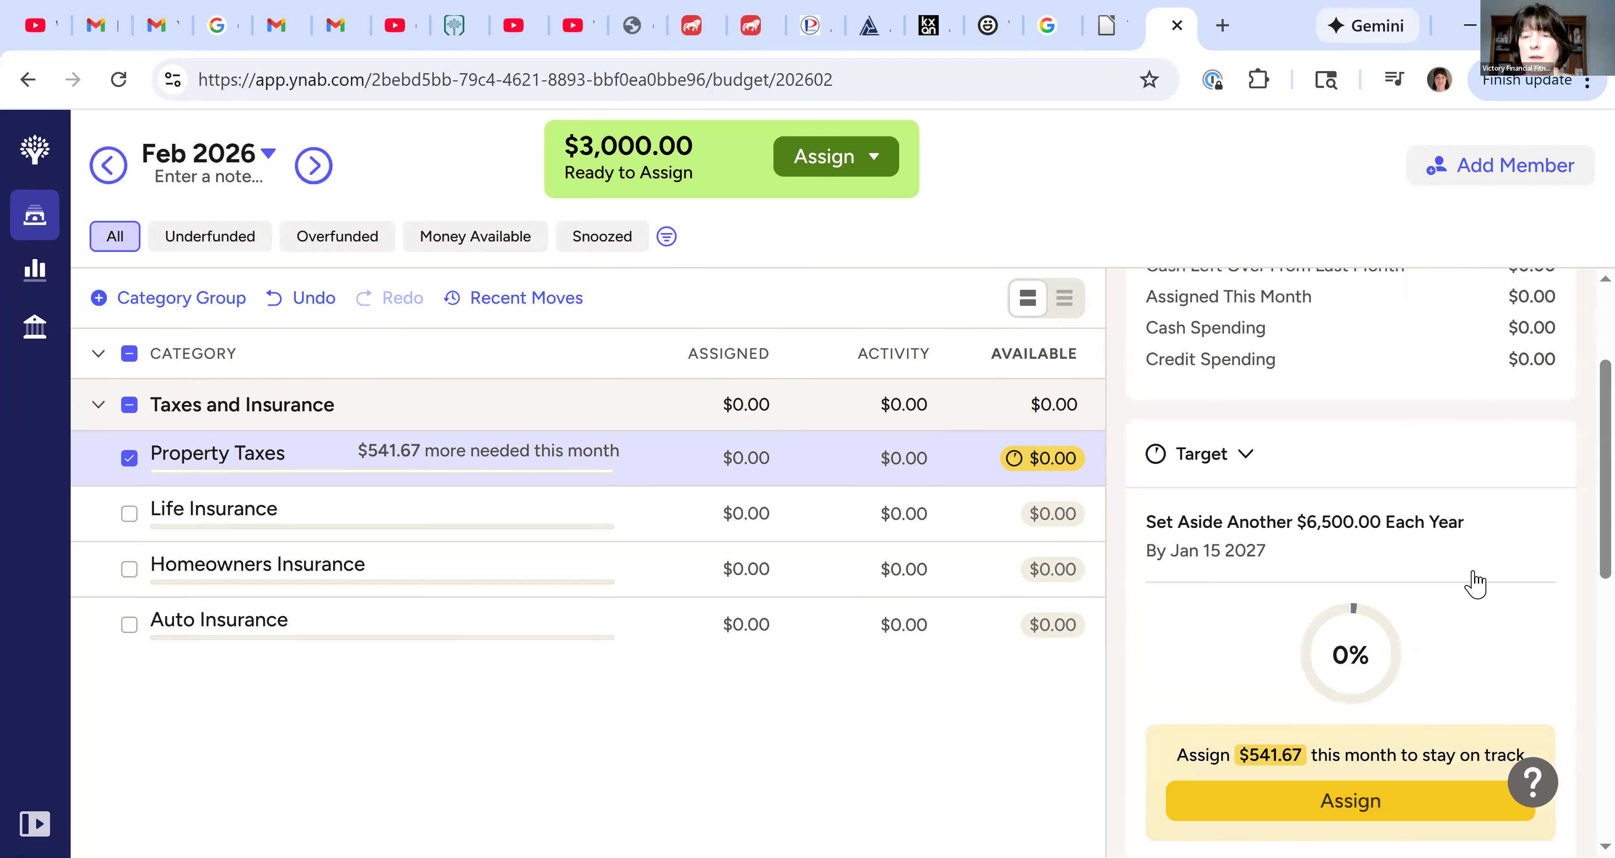
scroll(1473, 580, "up", 1)
scroll(1472, 593, "up", 1)
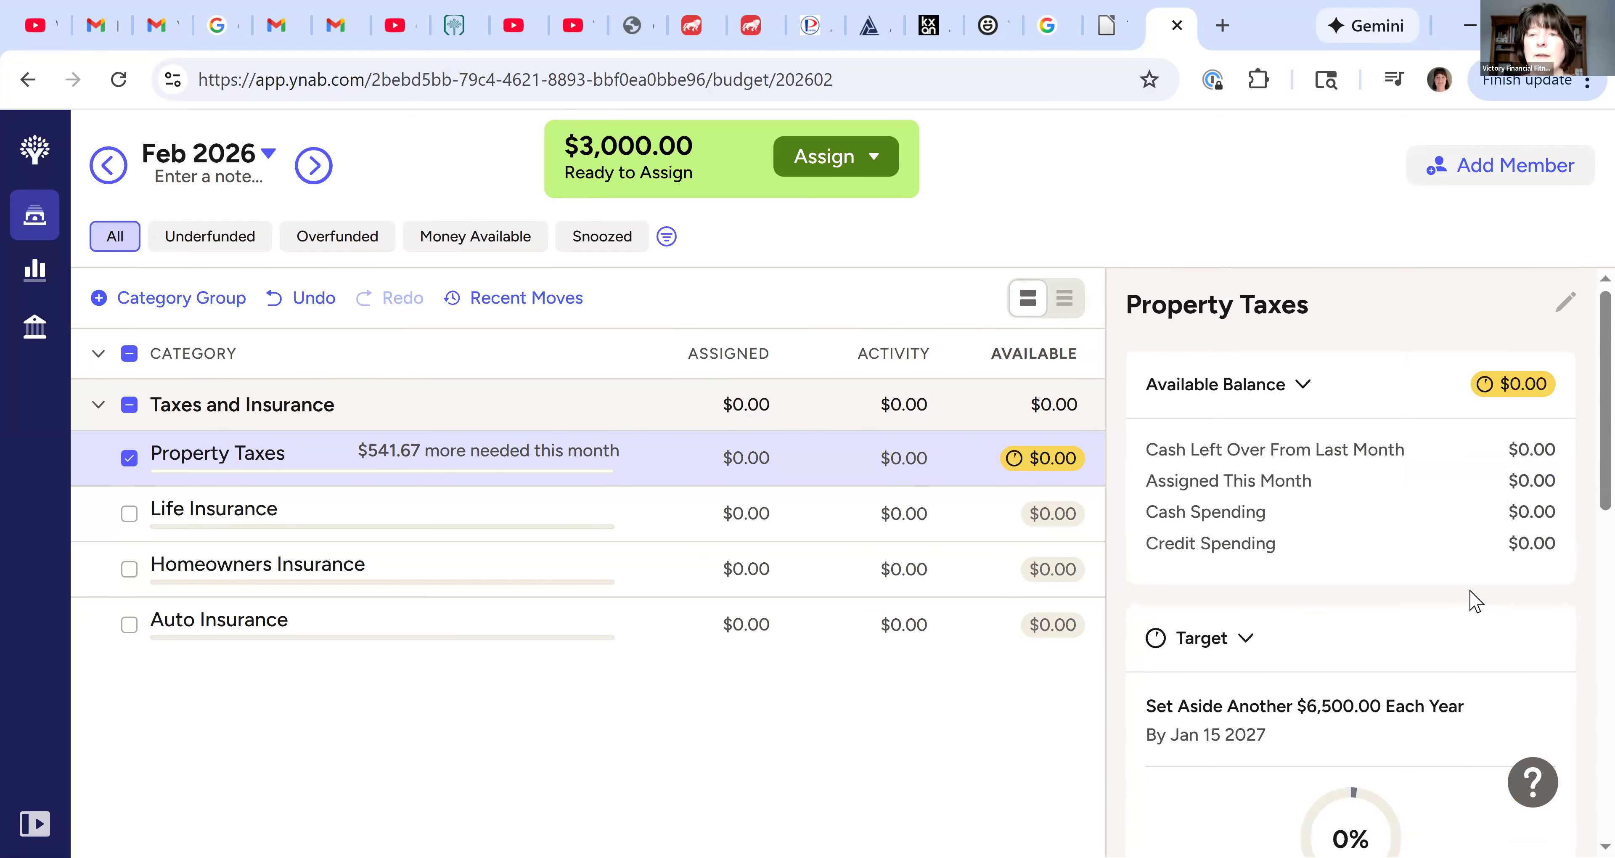
scroll(1472, 609, "down", 1)
scroll(1472, 608, "down", 3)
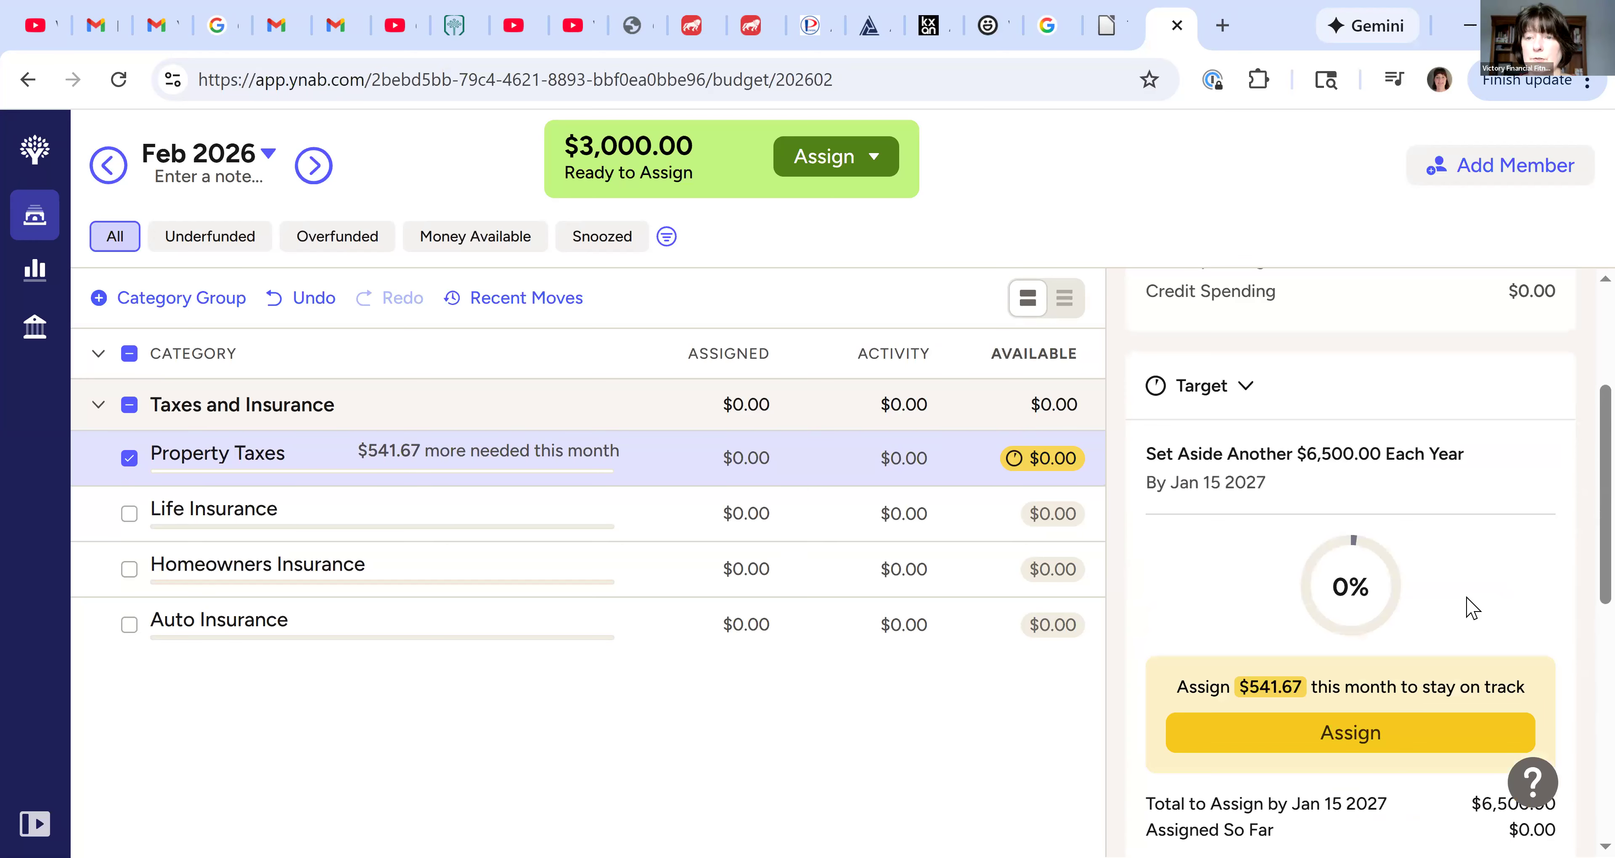
scroll(1470, 599, "down", 2)
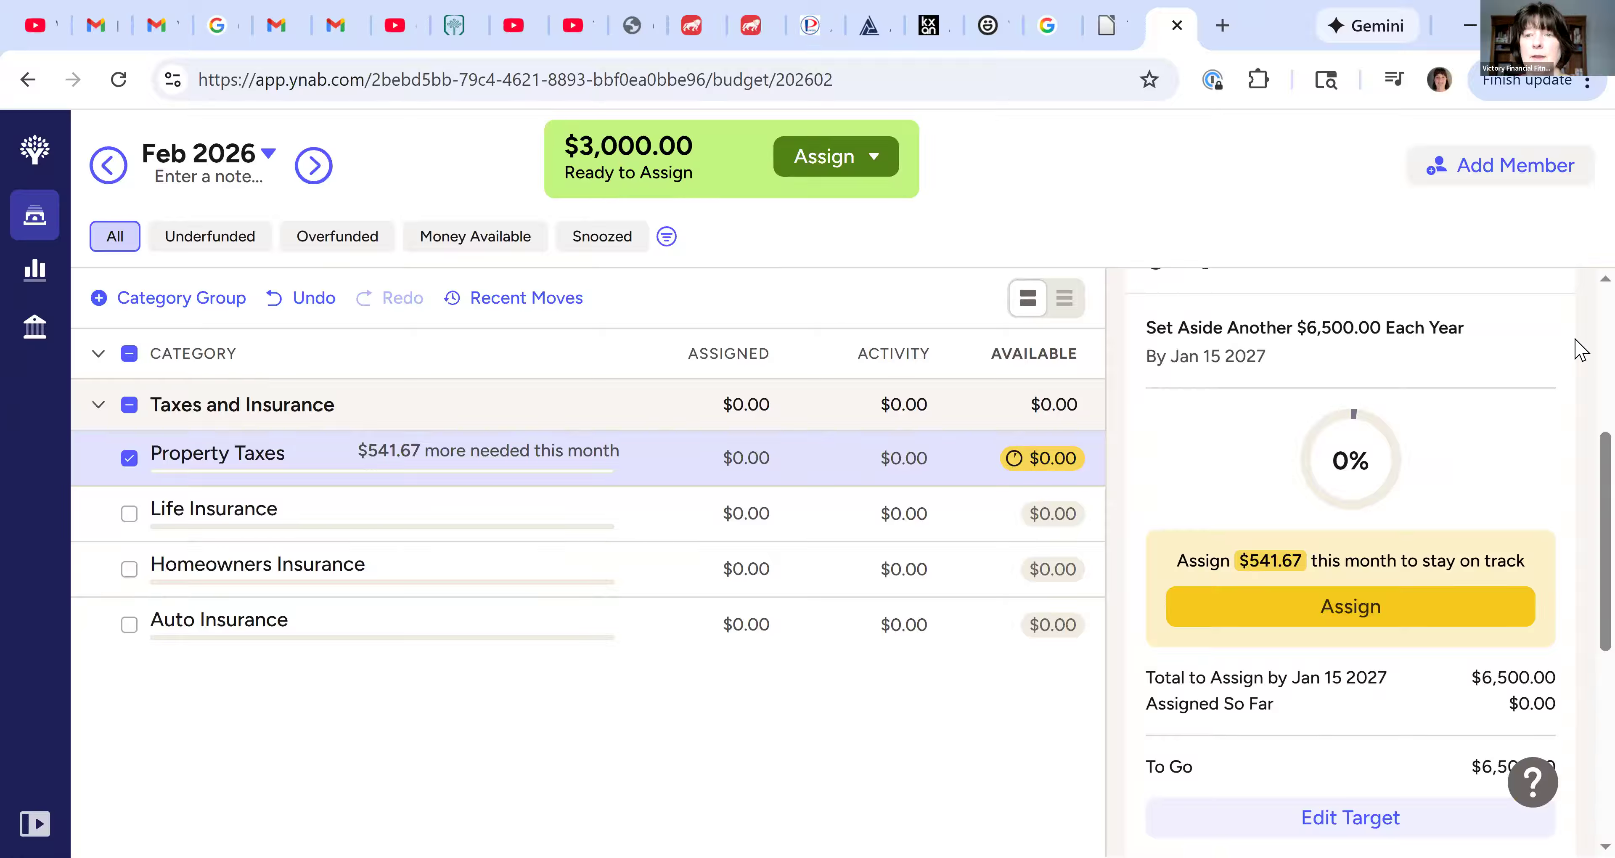
left_click(1362, 624)
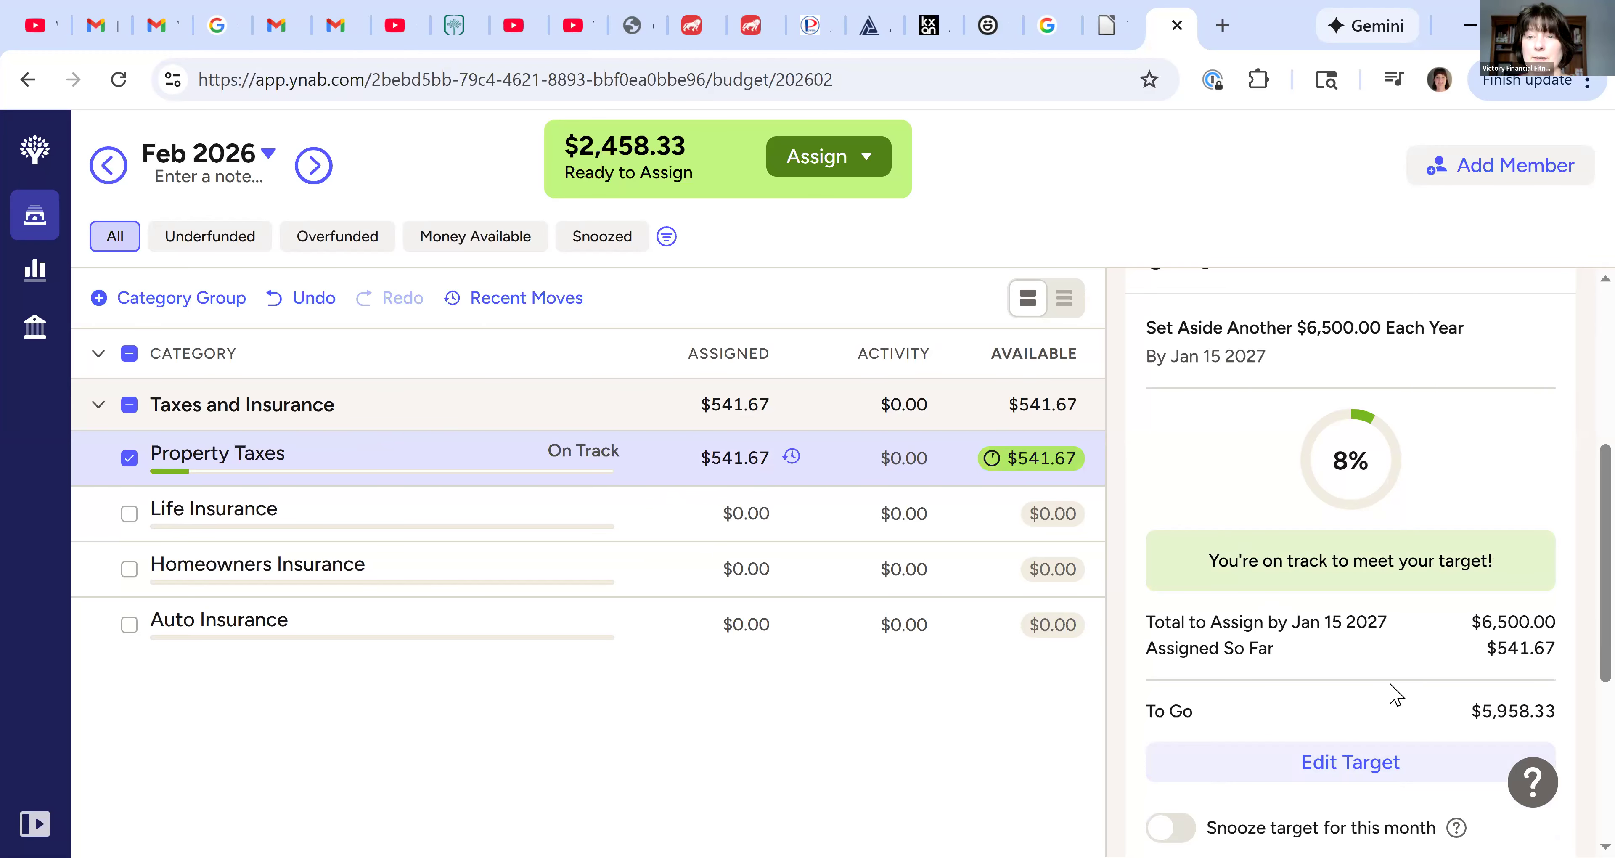
Create a custom target for Life Insurance that sets aside $750
scroll(1331, 701, "down", 2)
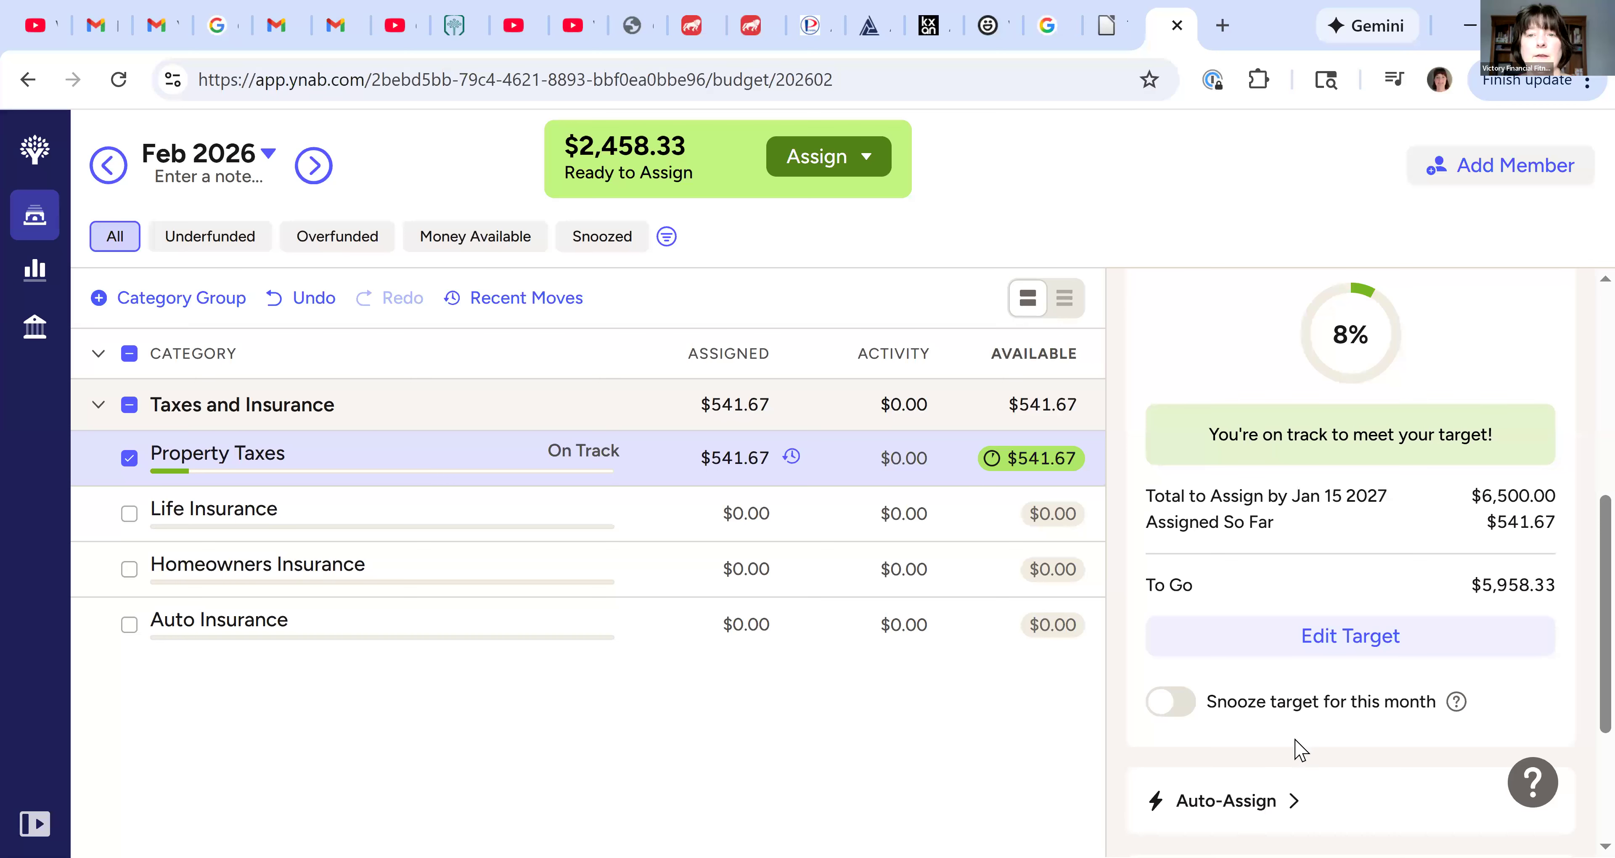
scroll(1299, 750, "up", 5)
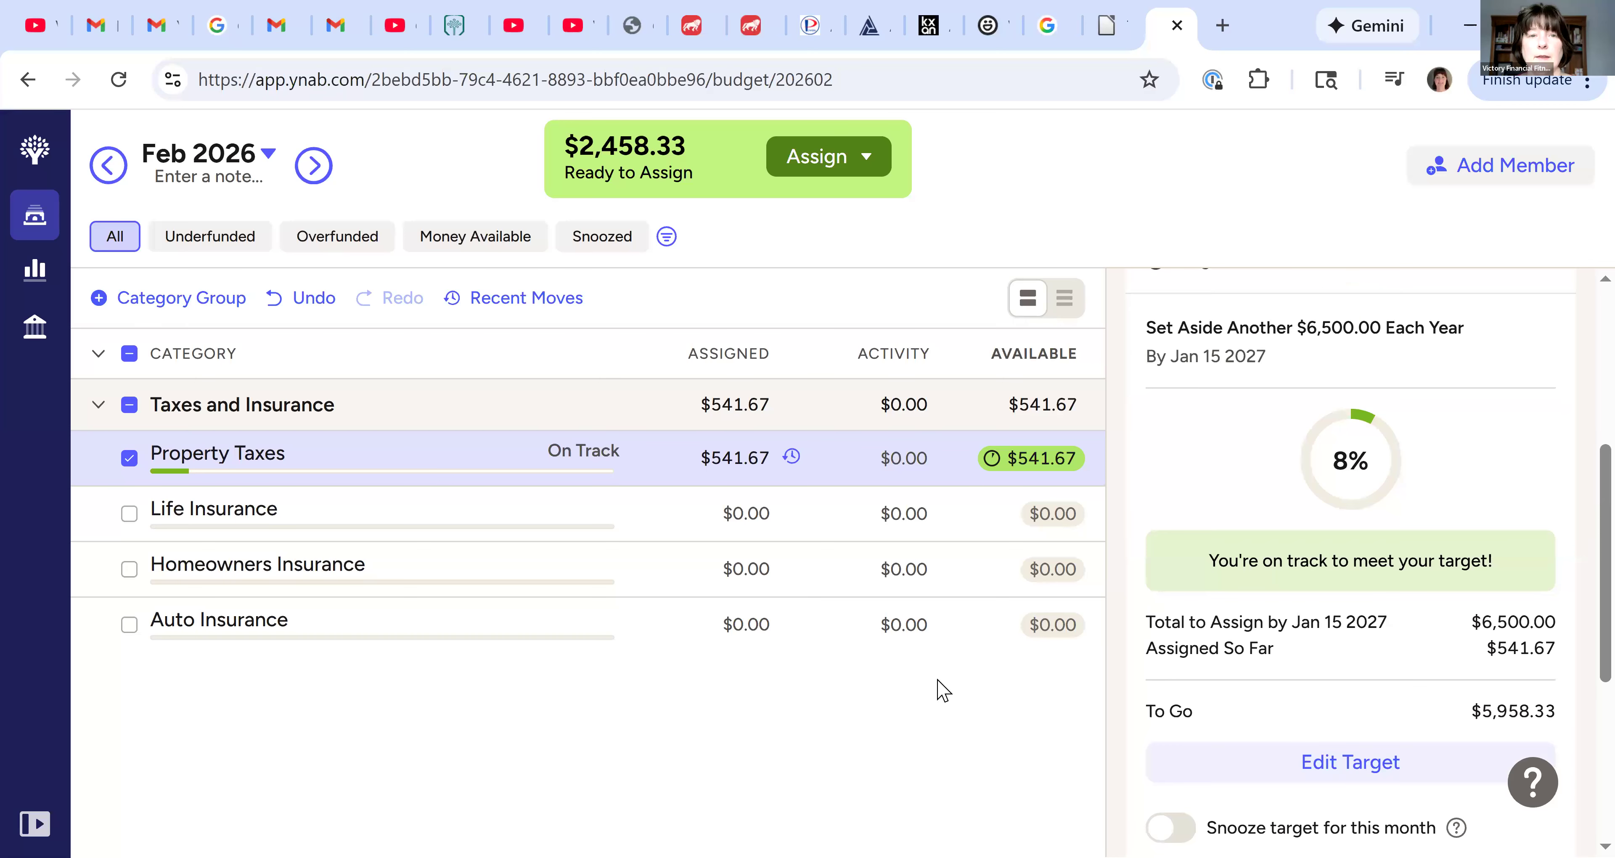
left_click(753, 518)
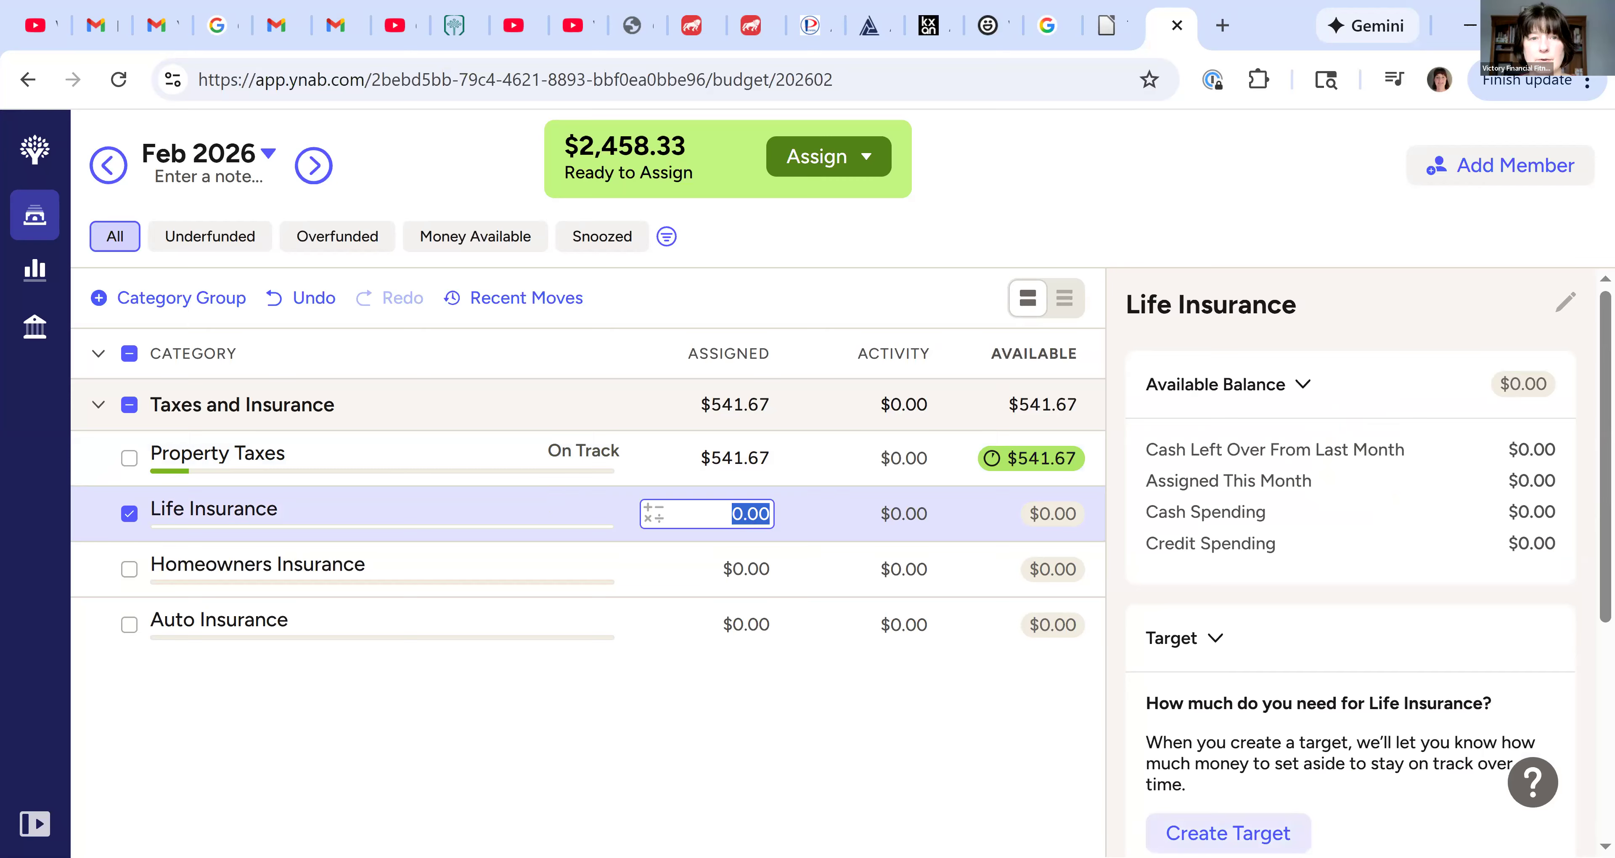
left_click(1228, 832)
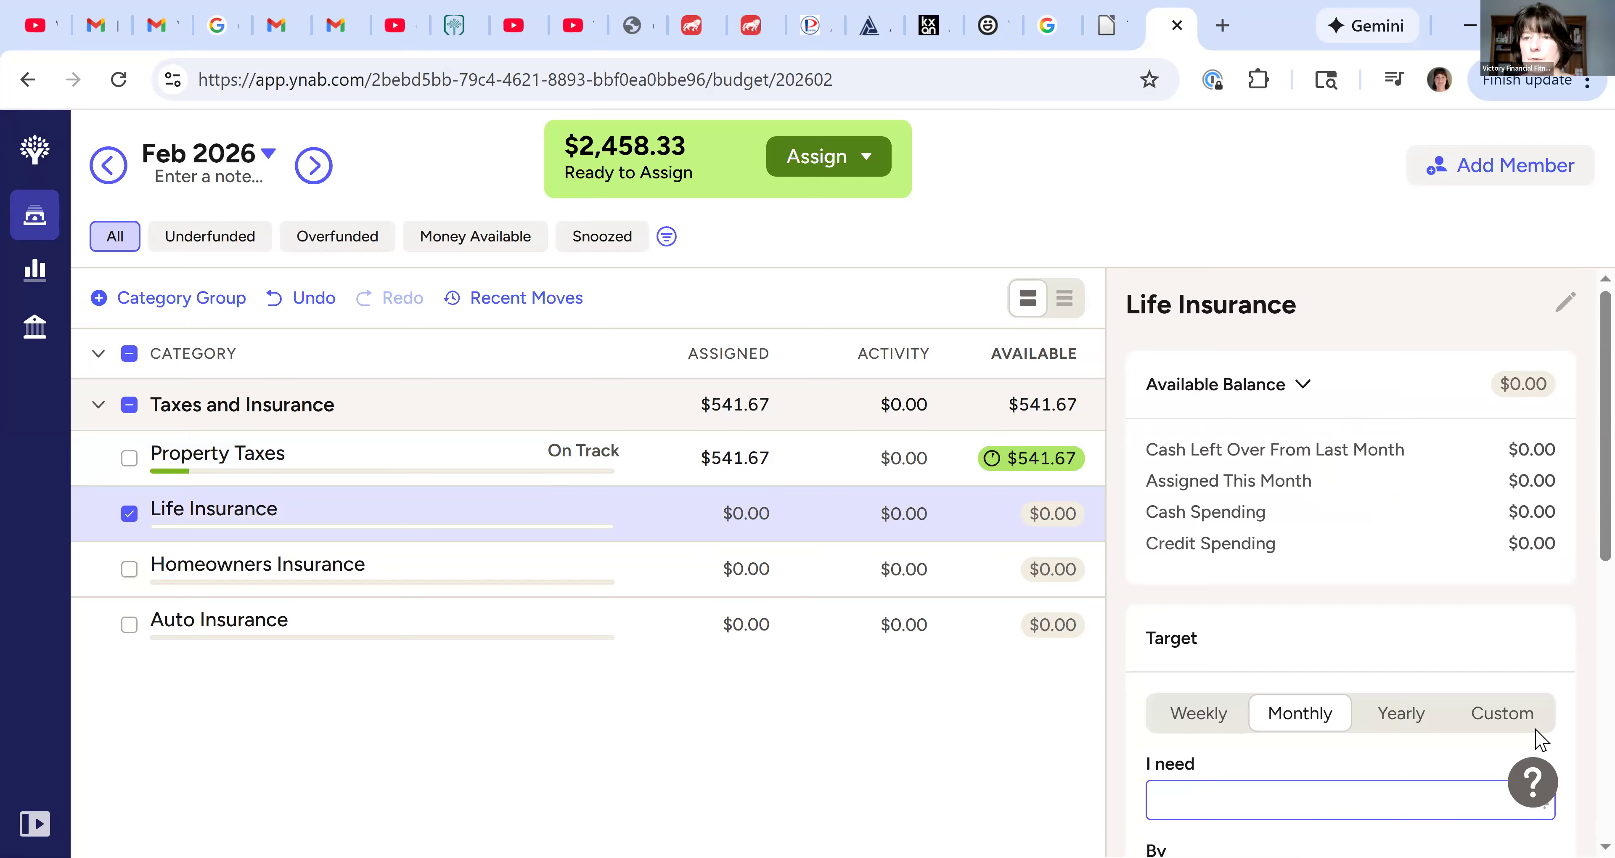
scroll(1492, 544, "down", 3)
scroll(1484, 481, "down", 1)
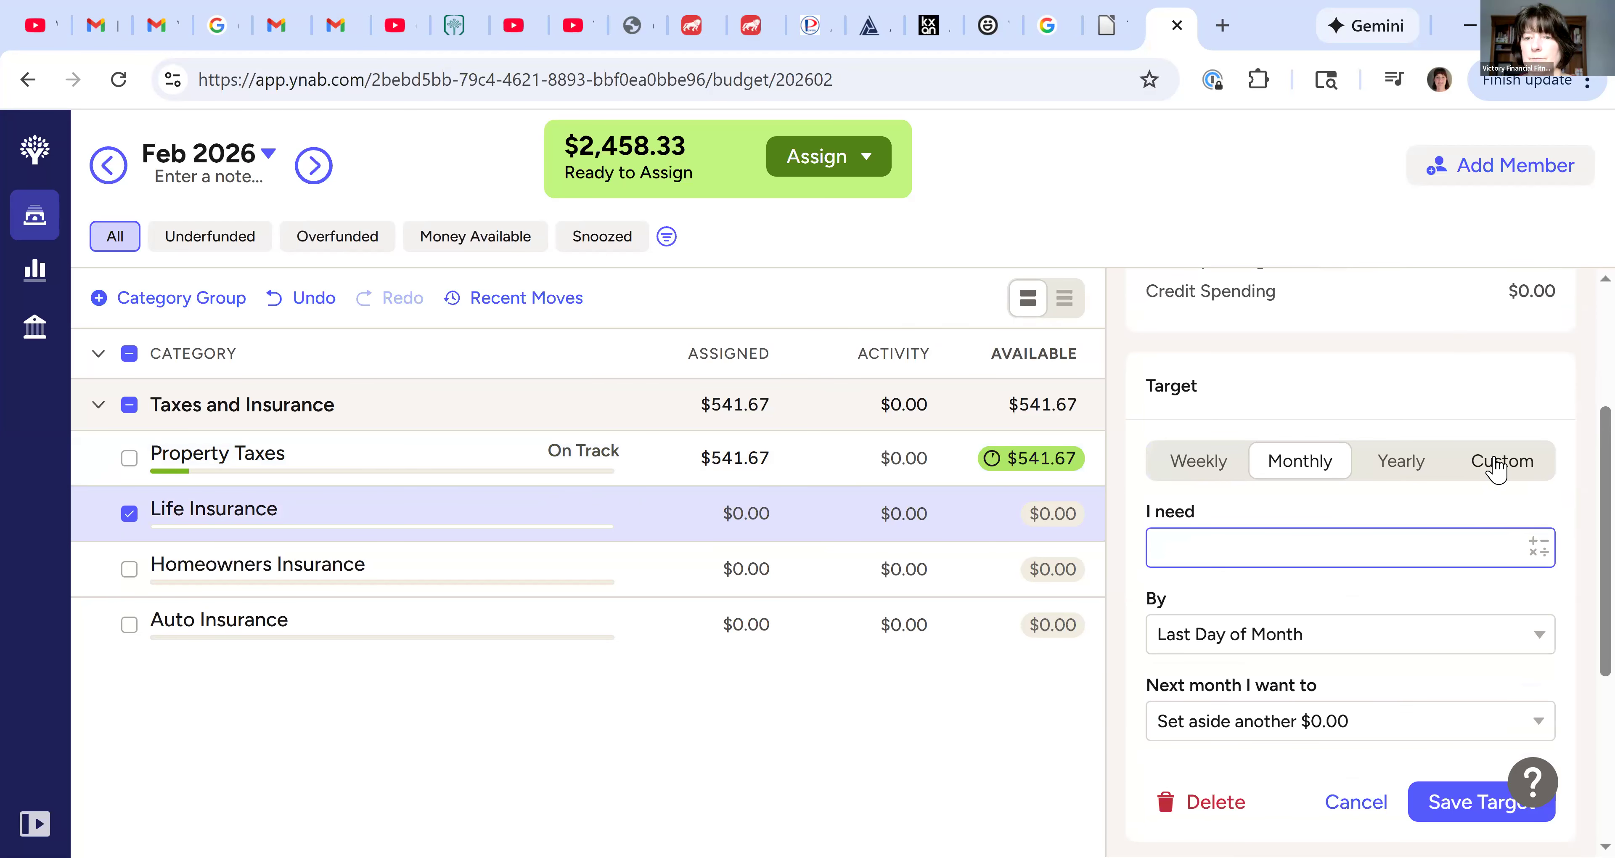
left_click(1499, 467)
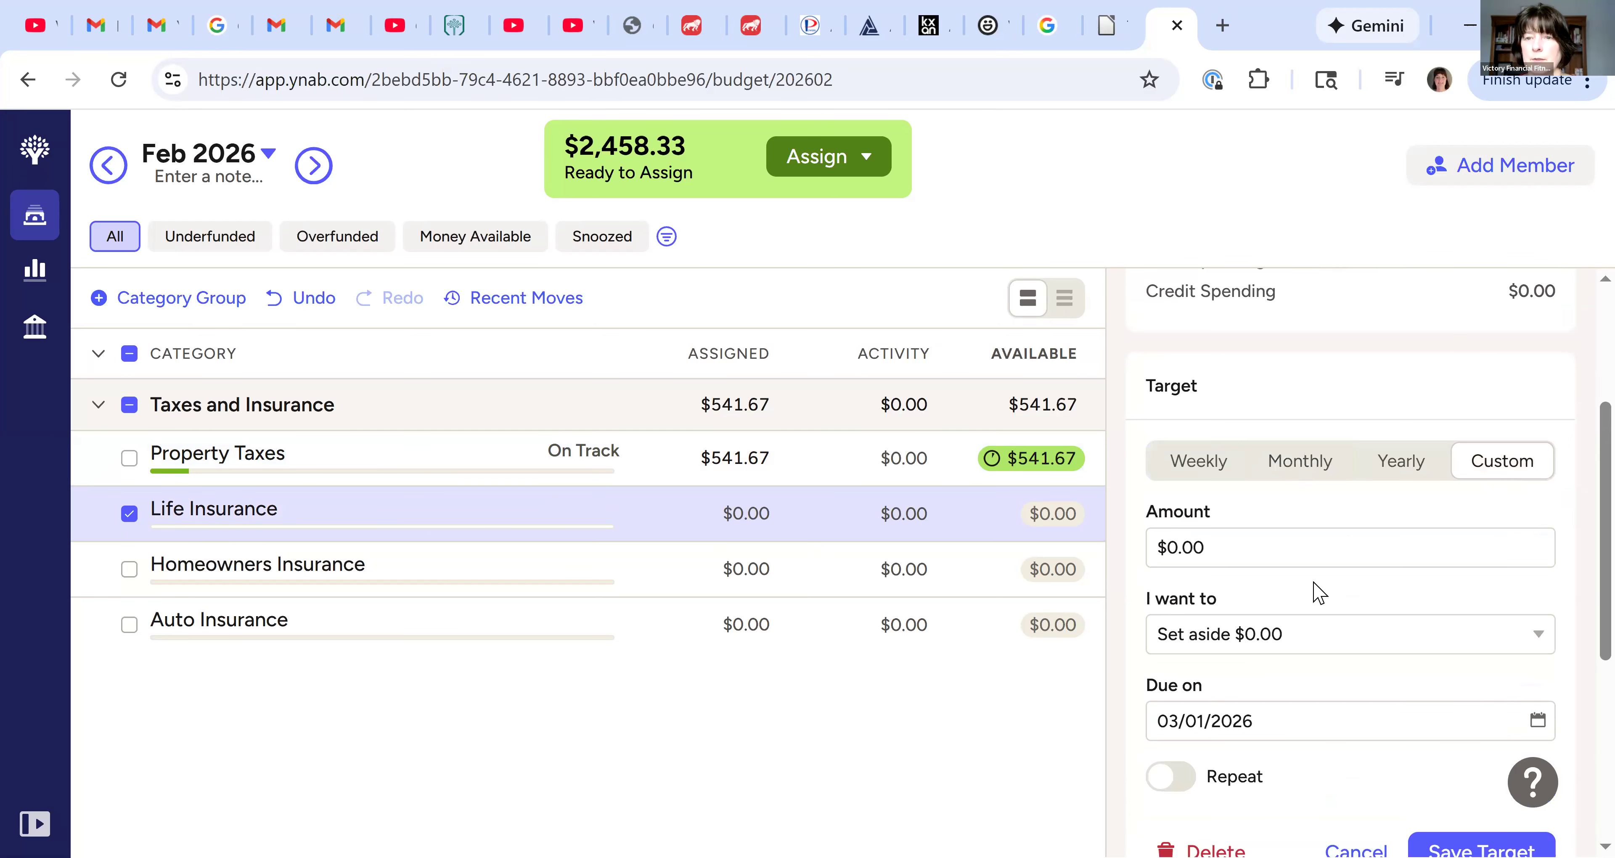
left_click(1295, 562)
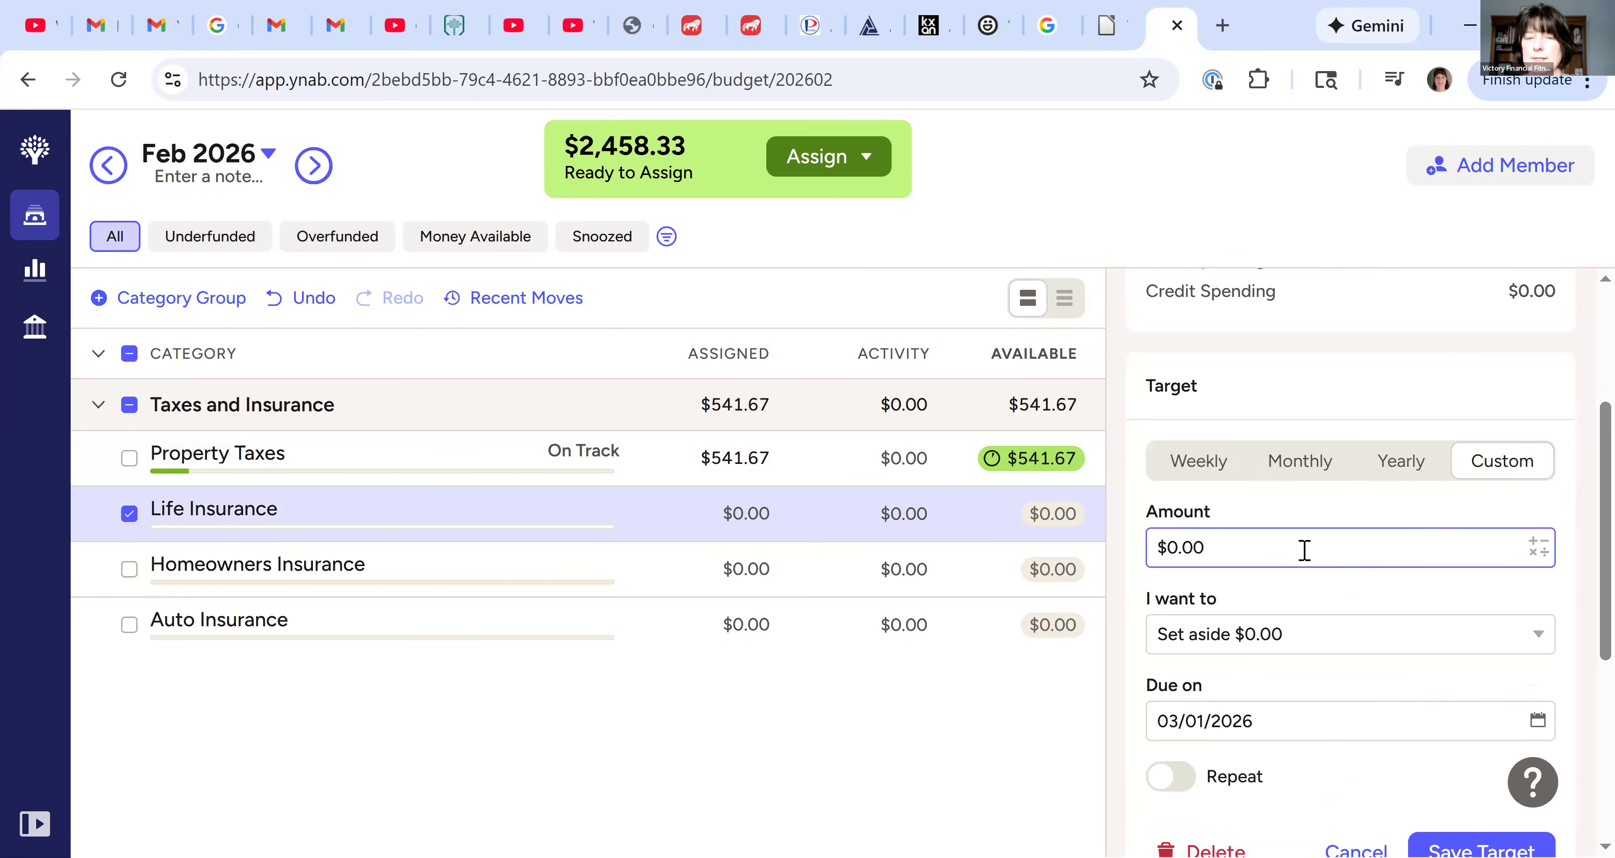
left_click(1313, 554)
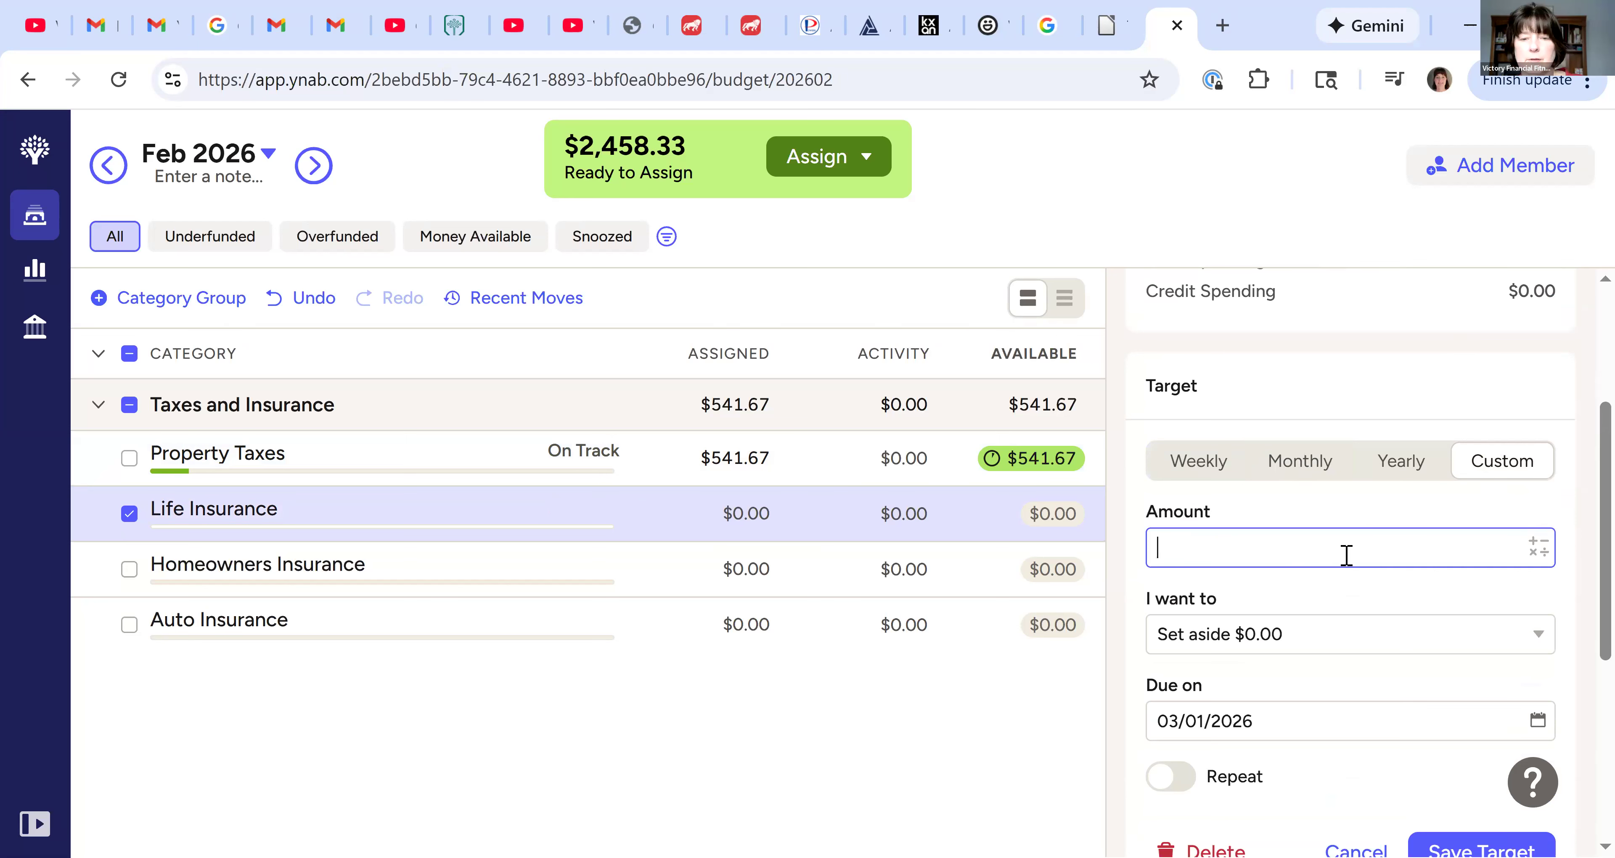
type("750")
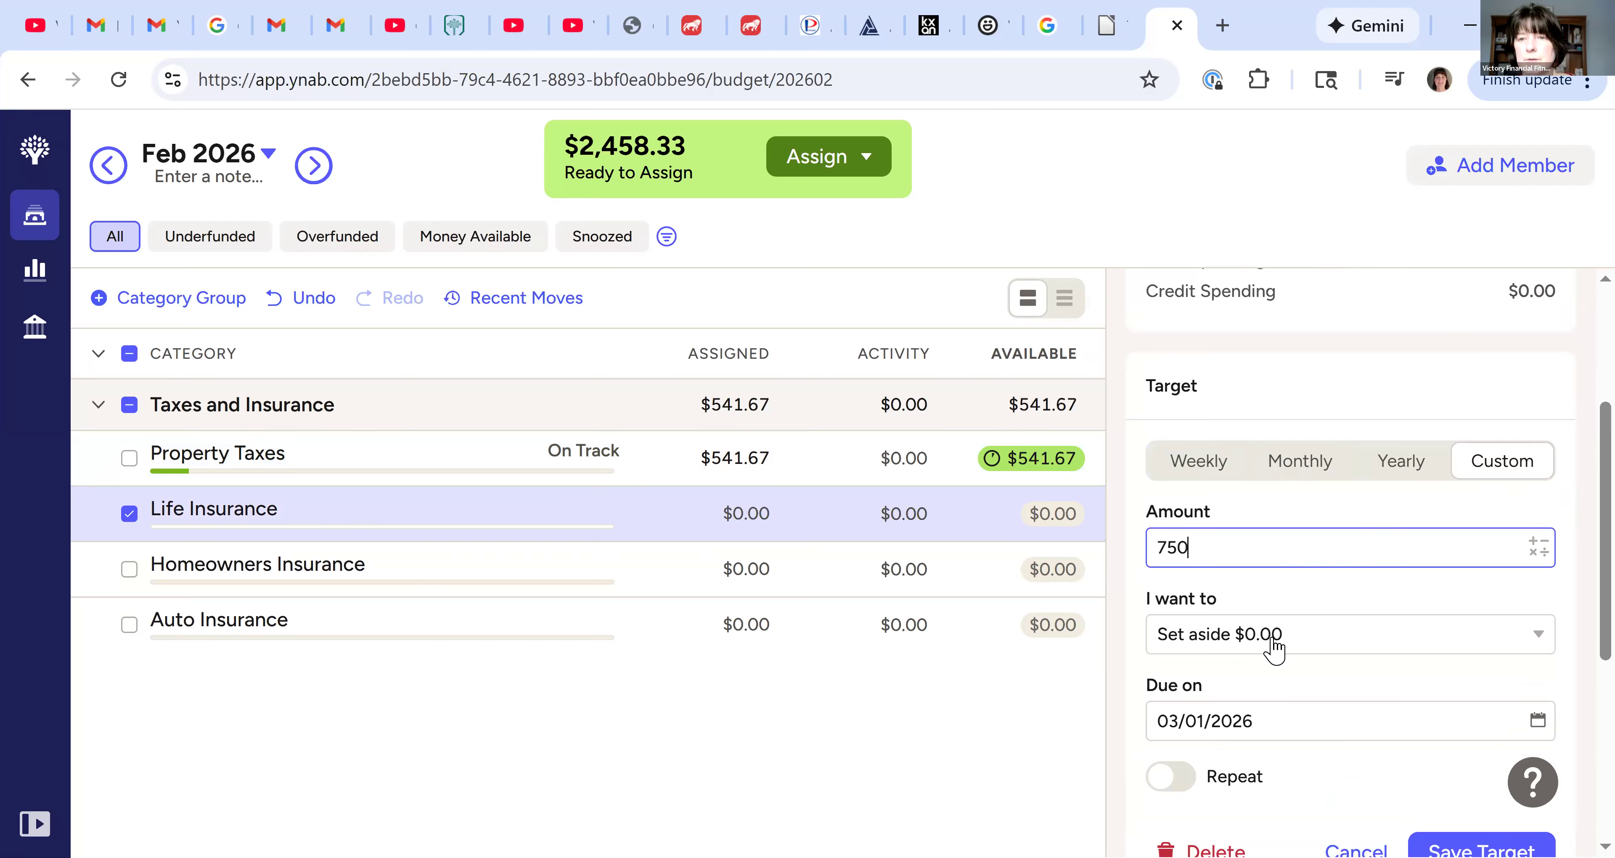
left_click(1380, 634)
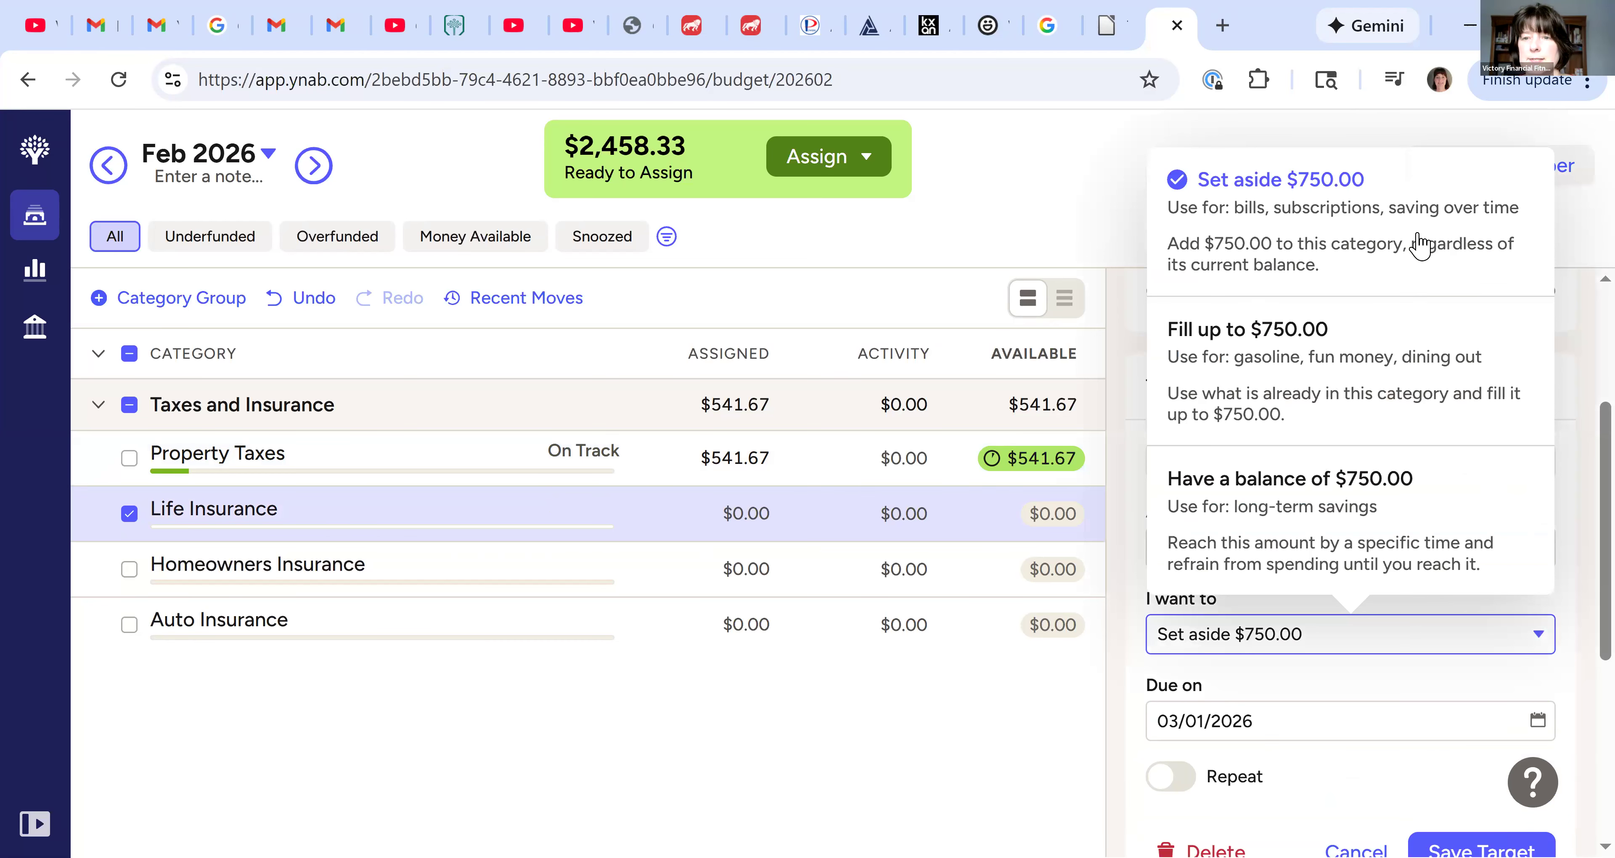
left_click(1233, 476)
Set the Life Insurance target's due date to 04/01/2026 and make it repeat every 6 months
scroll(1257, 477, "down", 4)
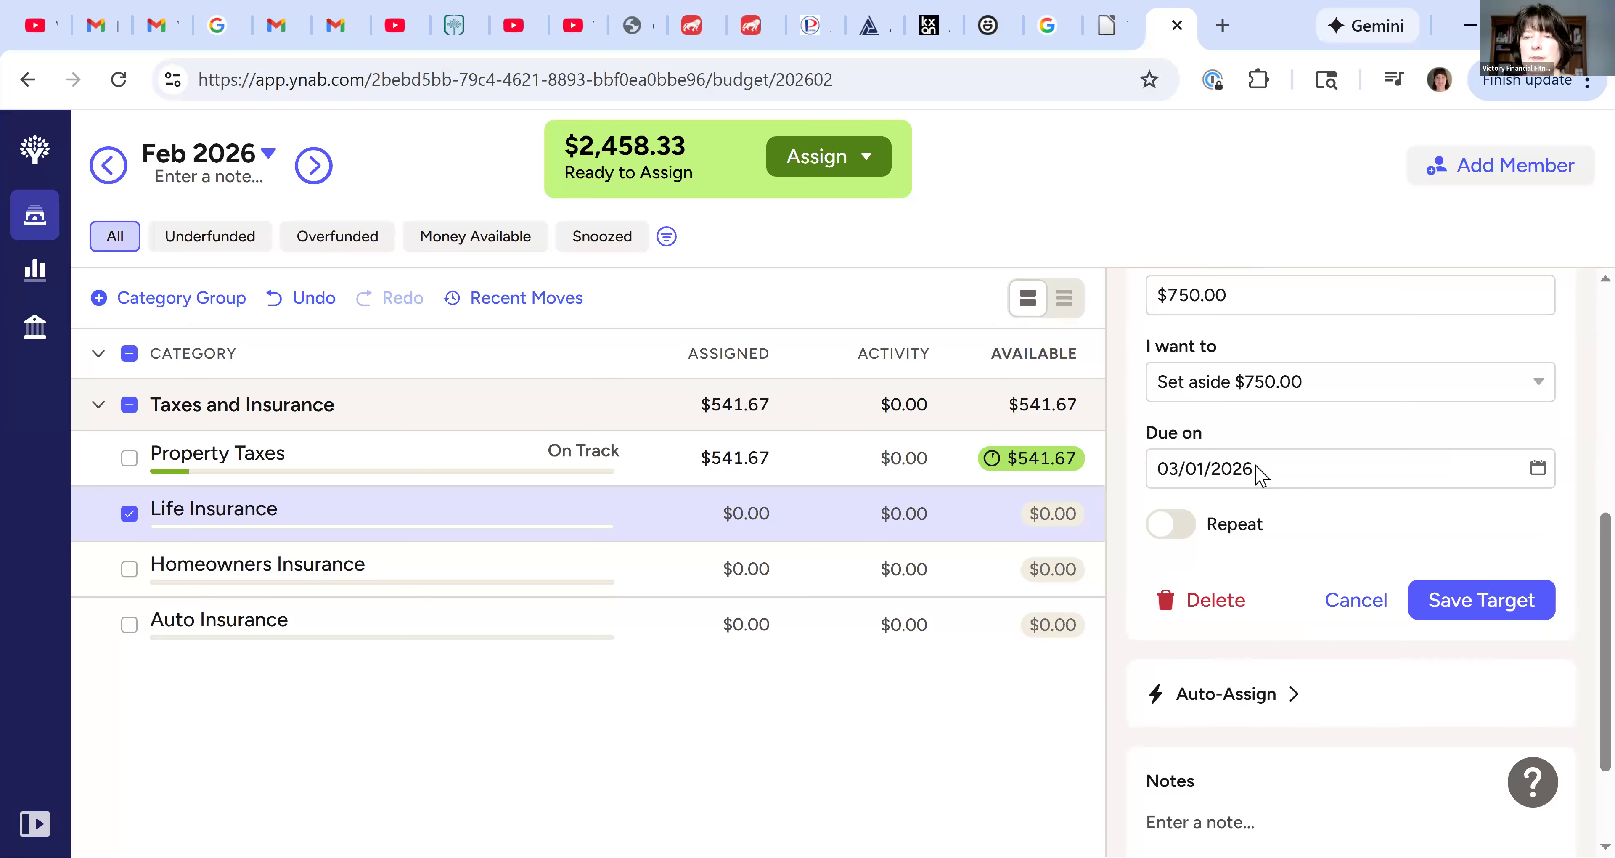
left_click(1259, 477)
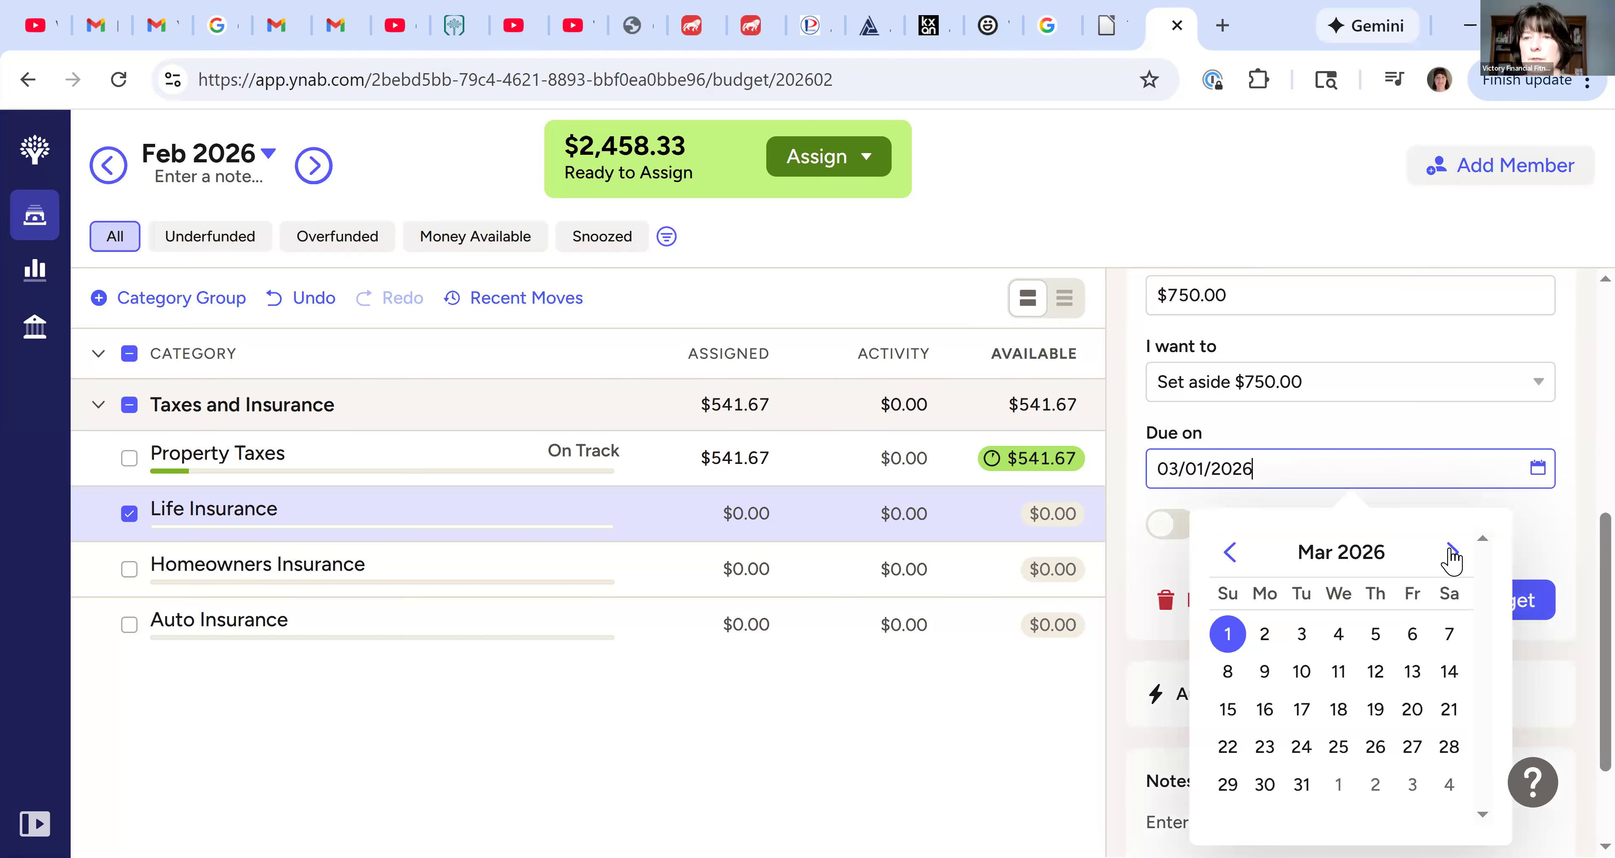
left_click(1339, 646)
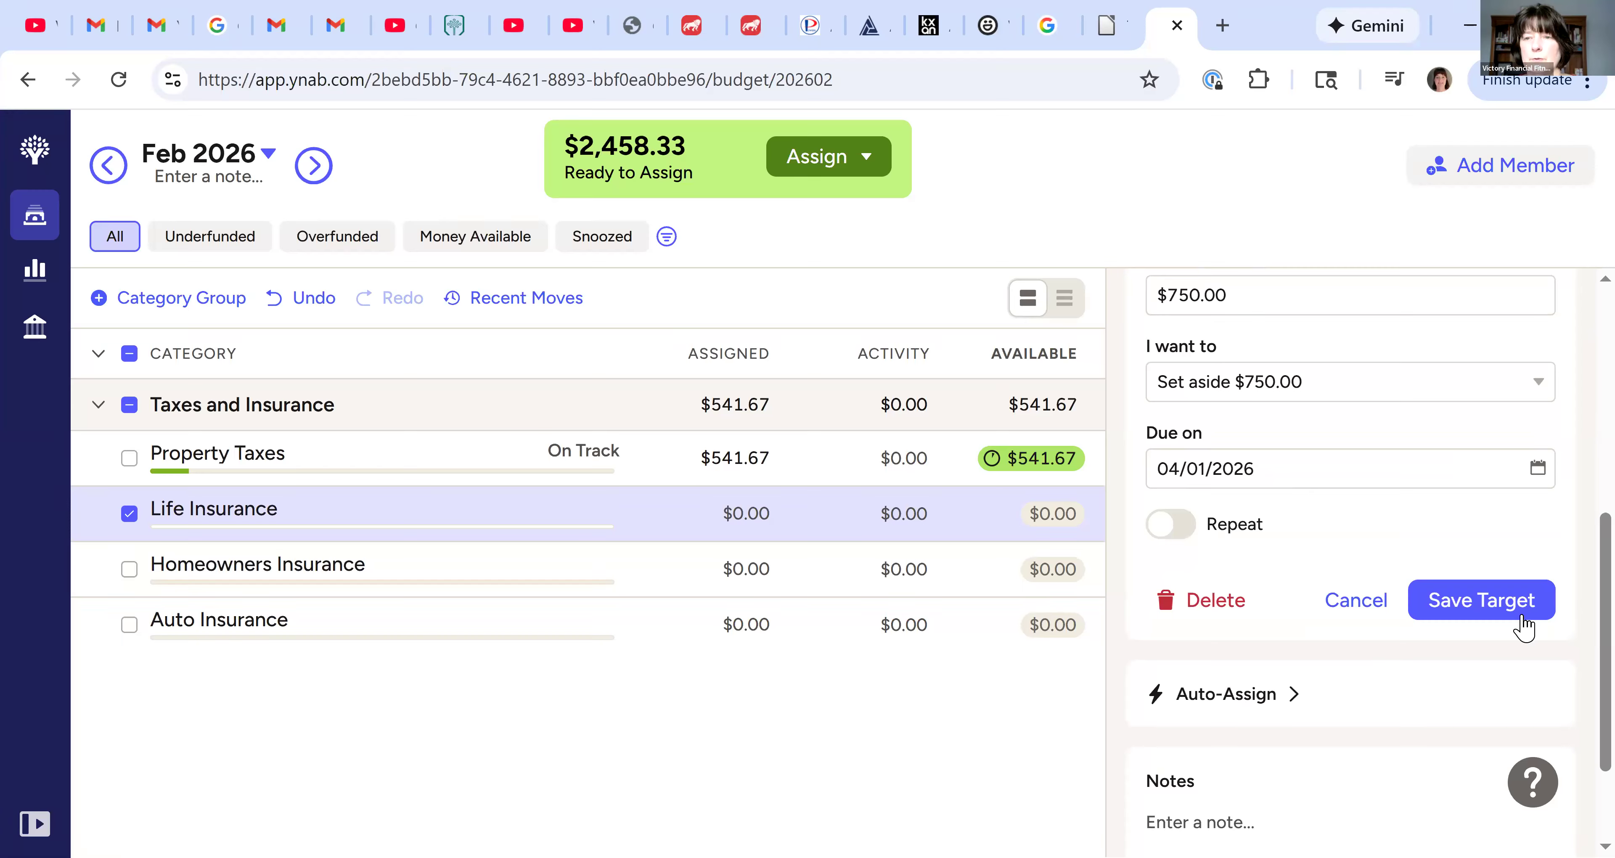
left_click(1227, 425)
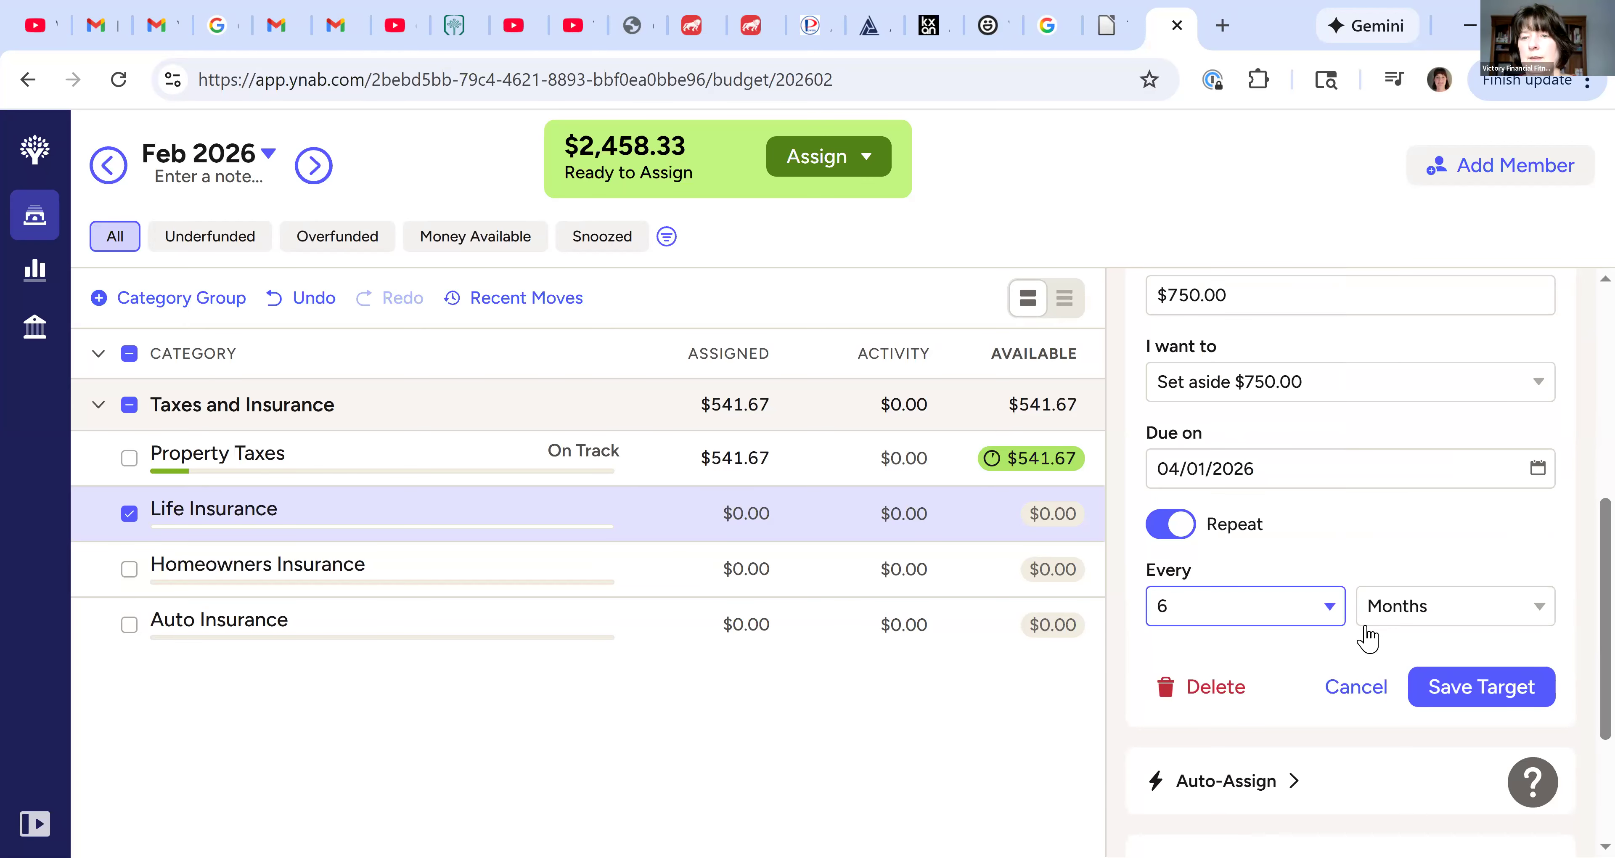
Save the Life Insurance target and assign the suggested $250.00 for this month
scroll(1513, 513, "down", 3)
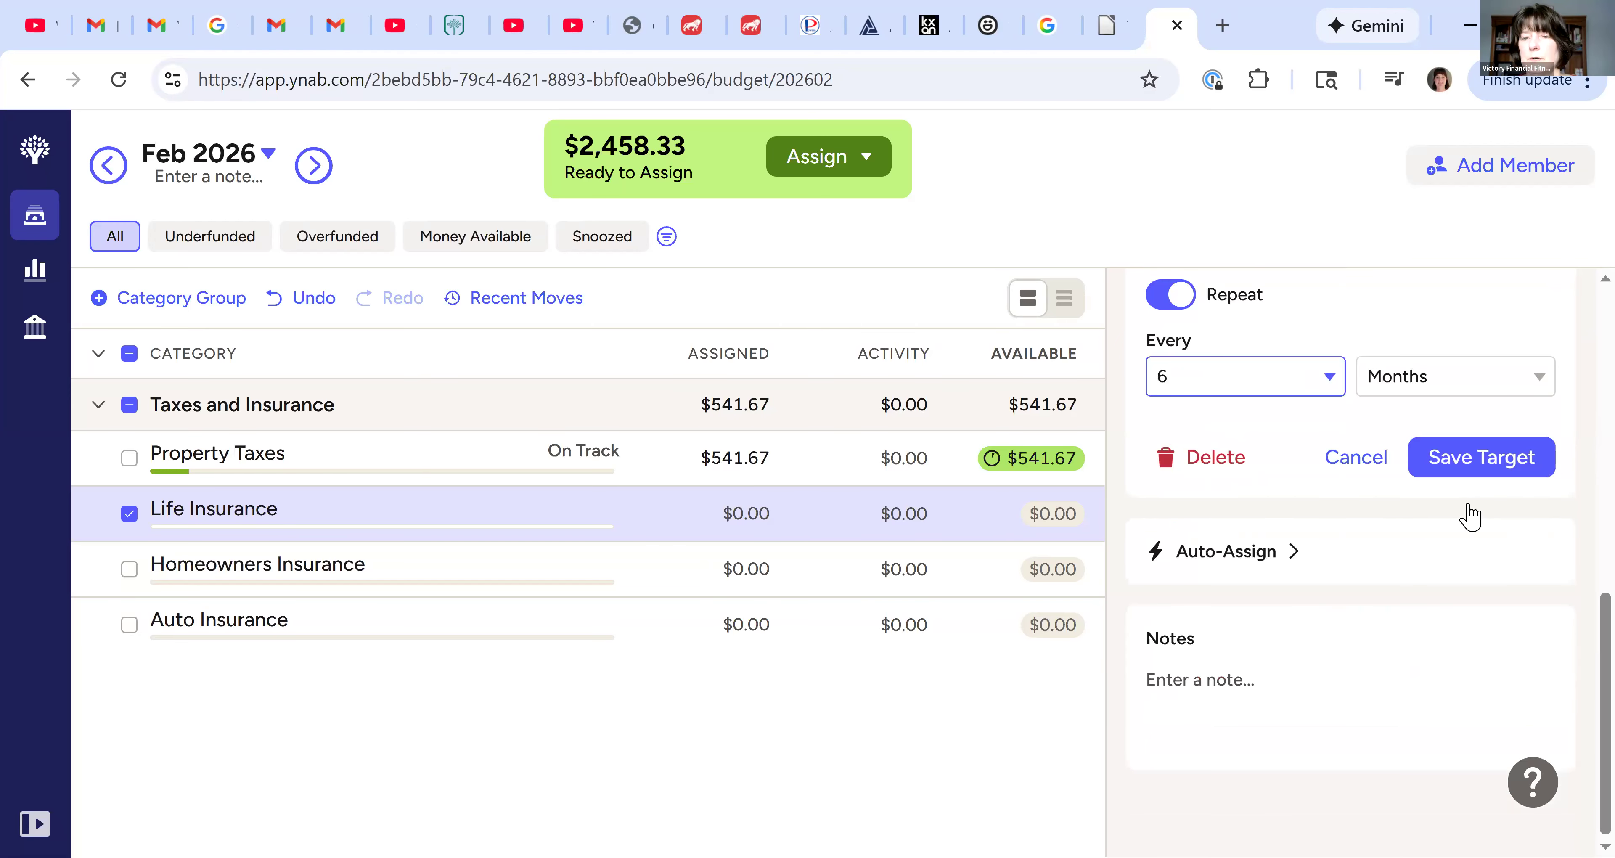
left_click(1466, 475)
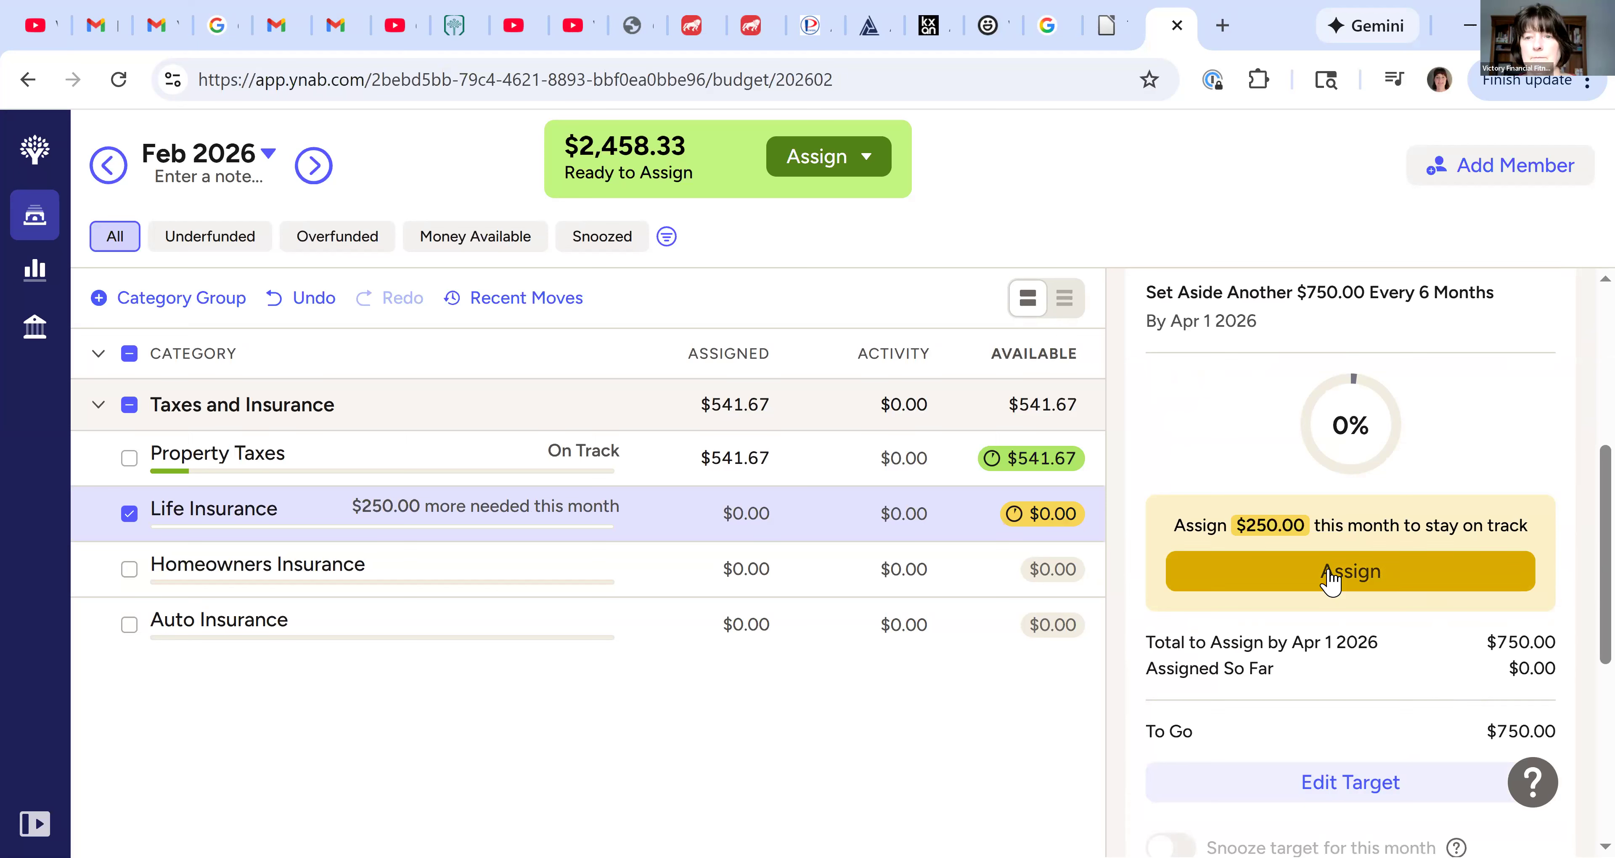
left_click(1330, 580)
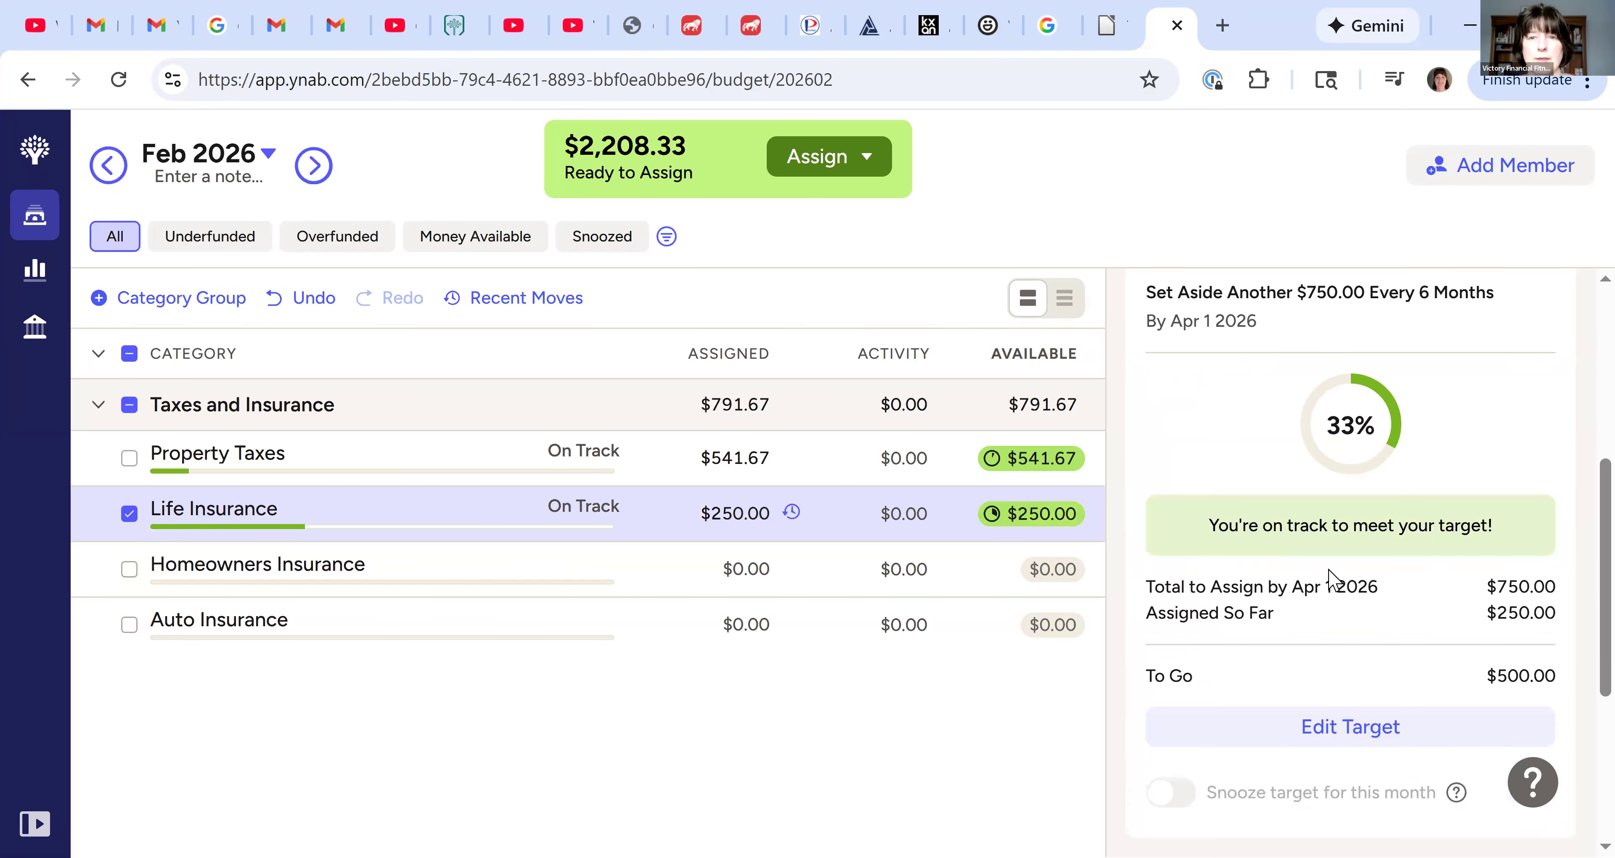
Start a target for Homeowners Insurance with a needed amount of $2,500
left_click(757, 594)
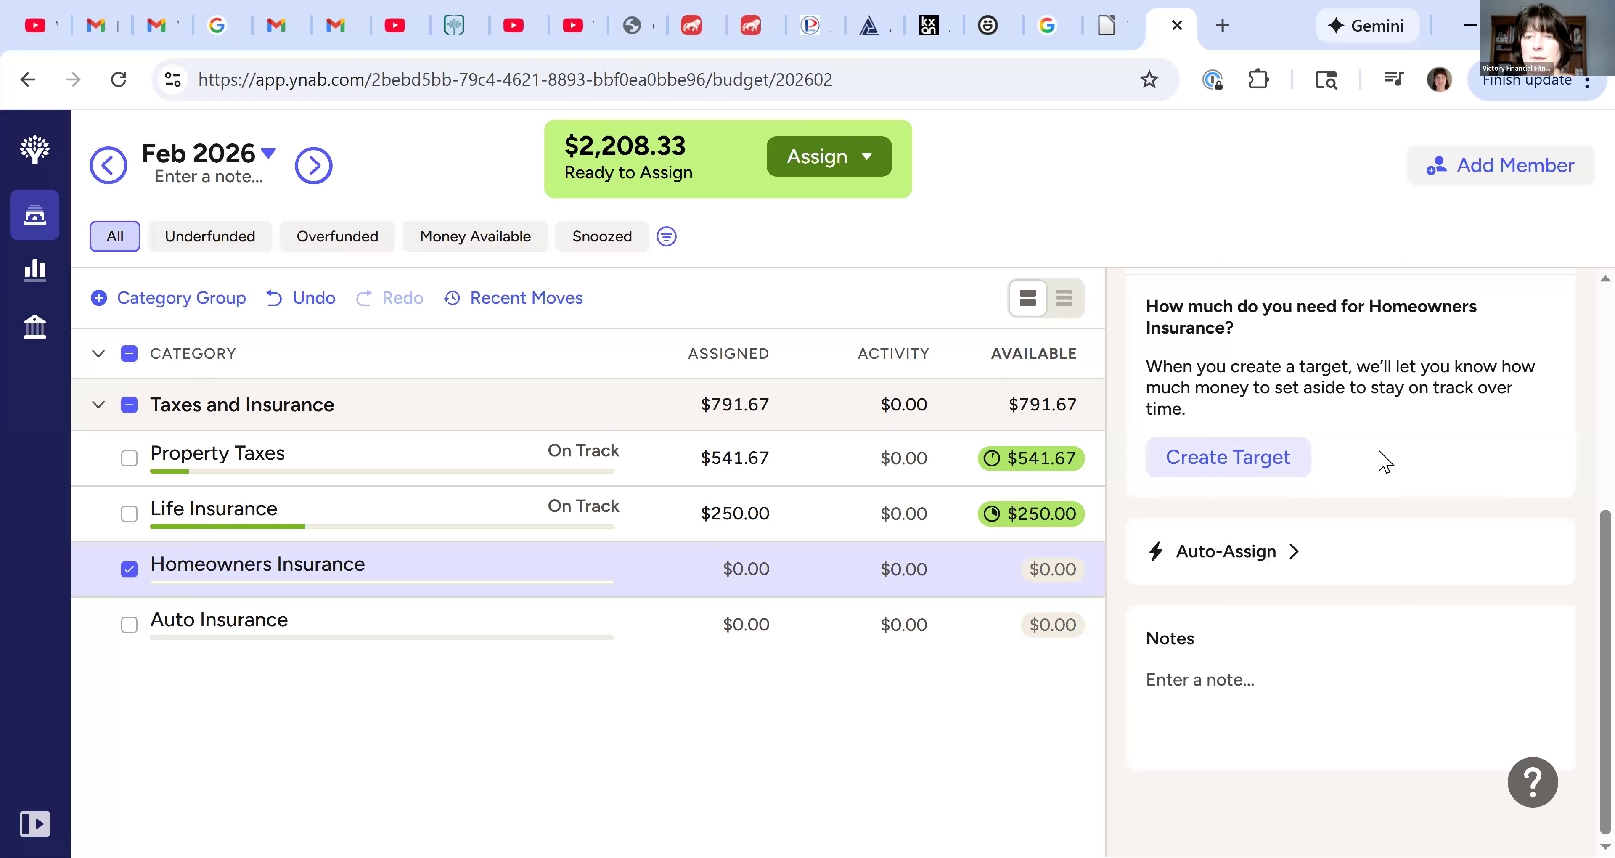
left_click(1256, 469)
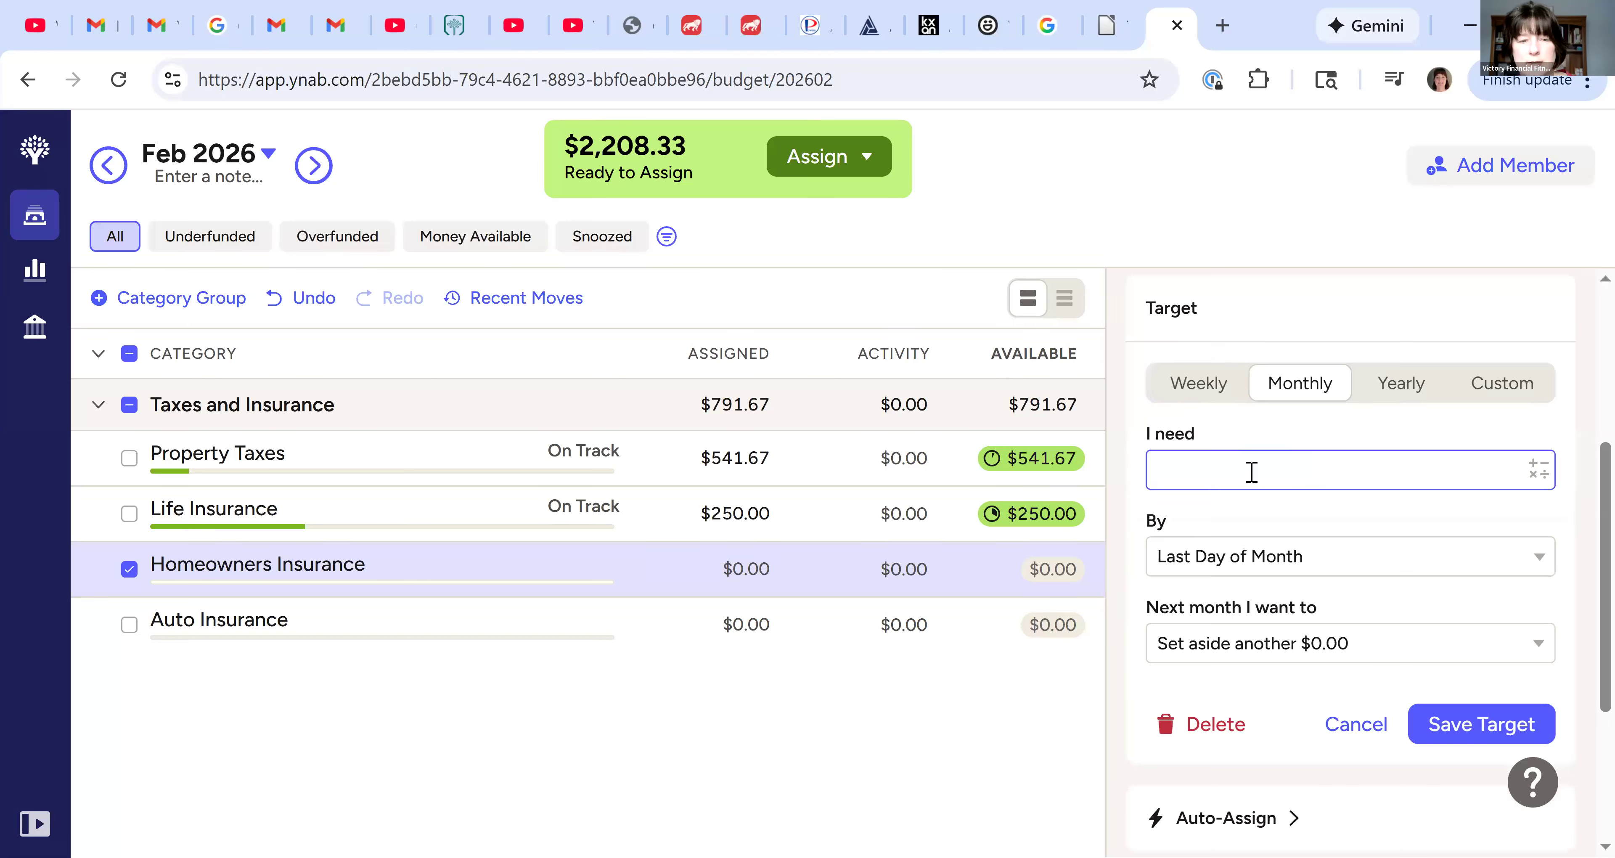
type("2500")
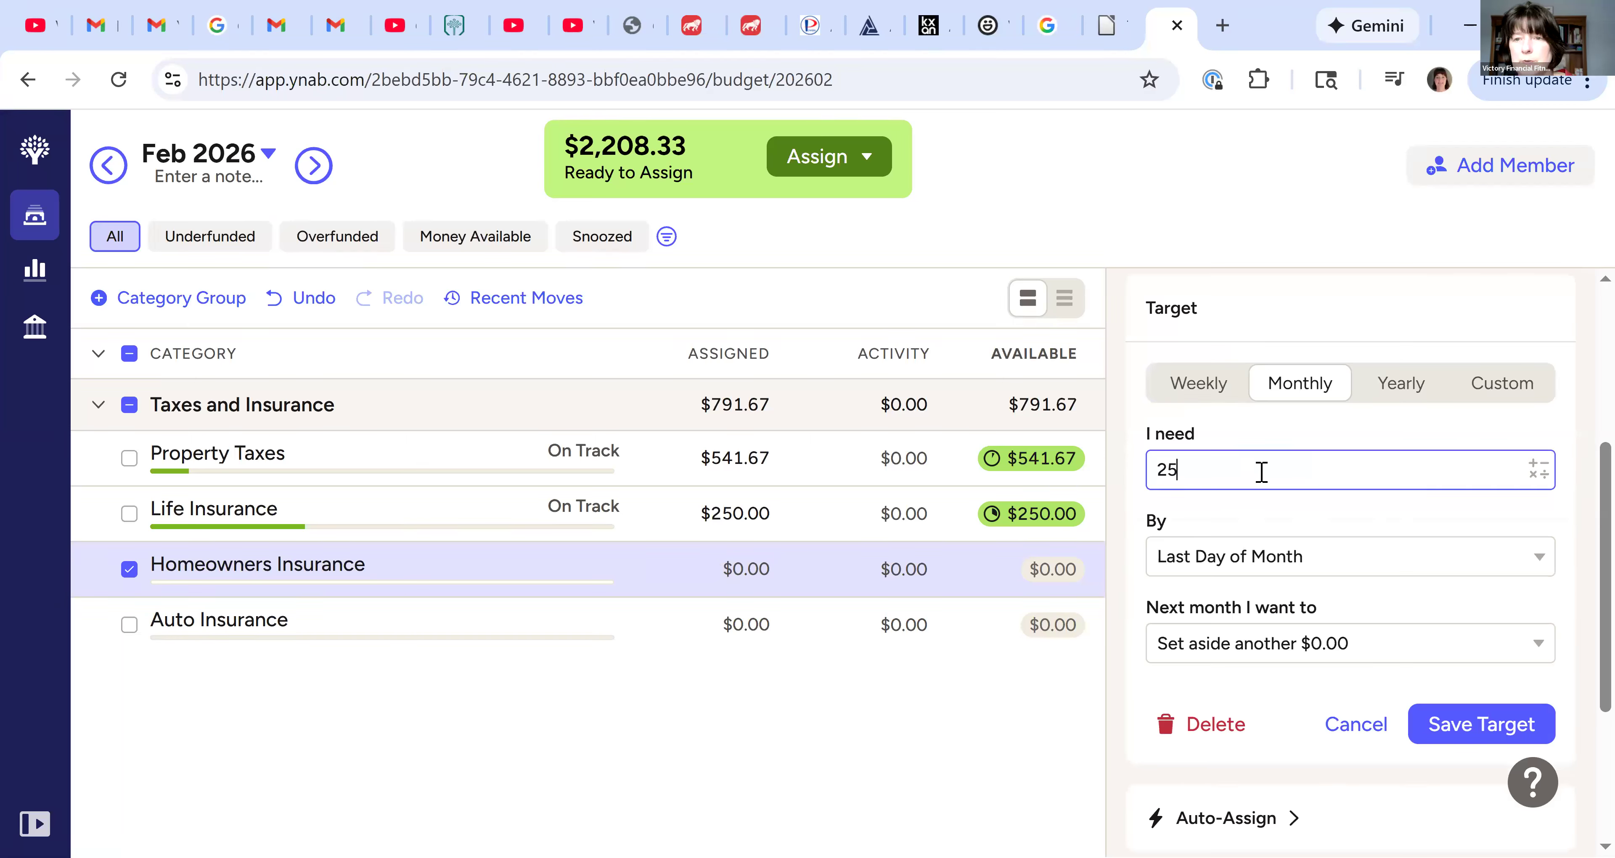
left_click(1287, 558)
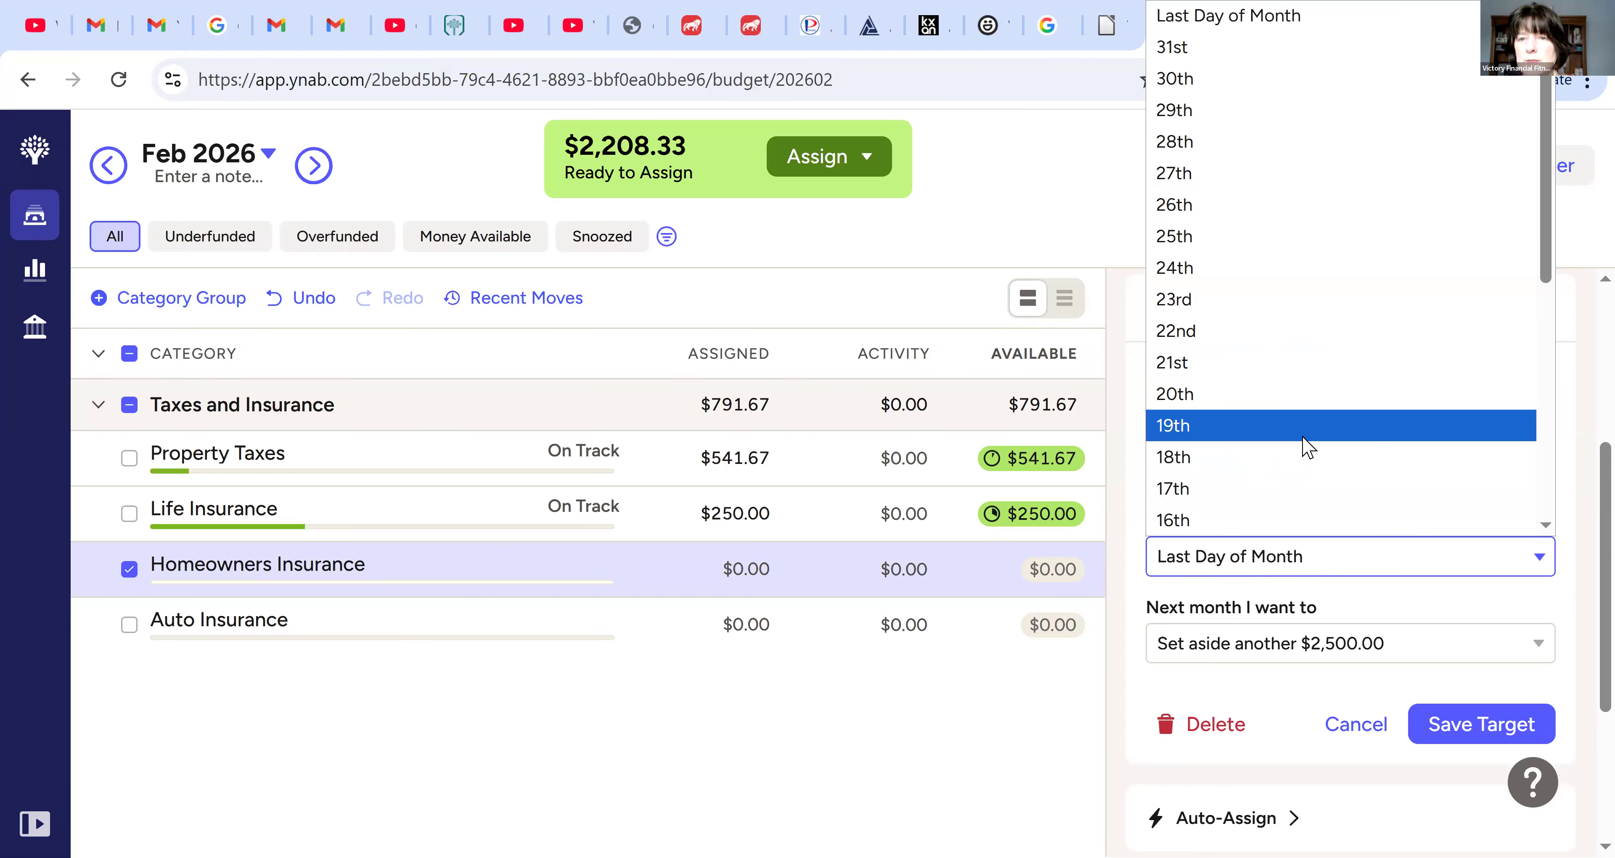
scroll(1298, 461, "down", 8)
scroll(1295, 470, "up", 8)
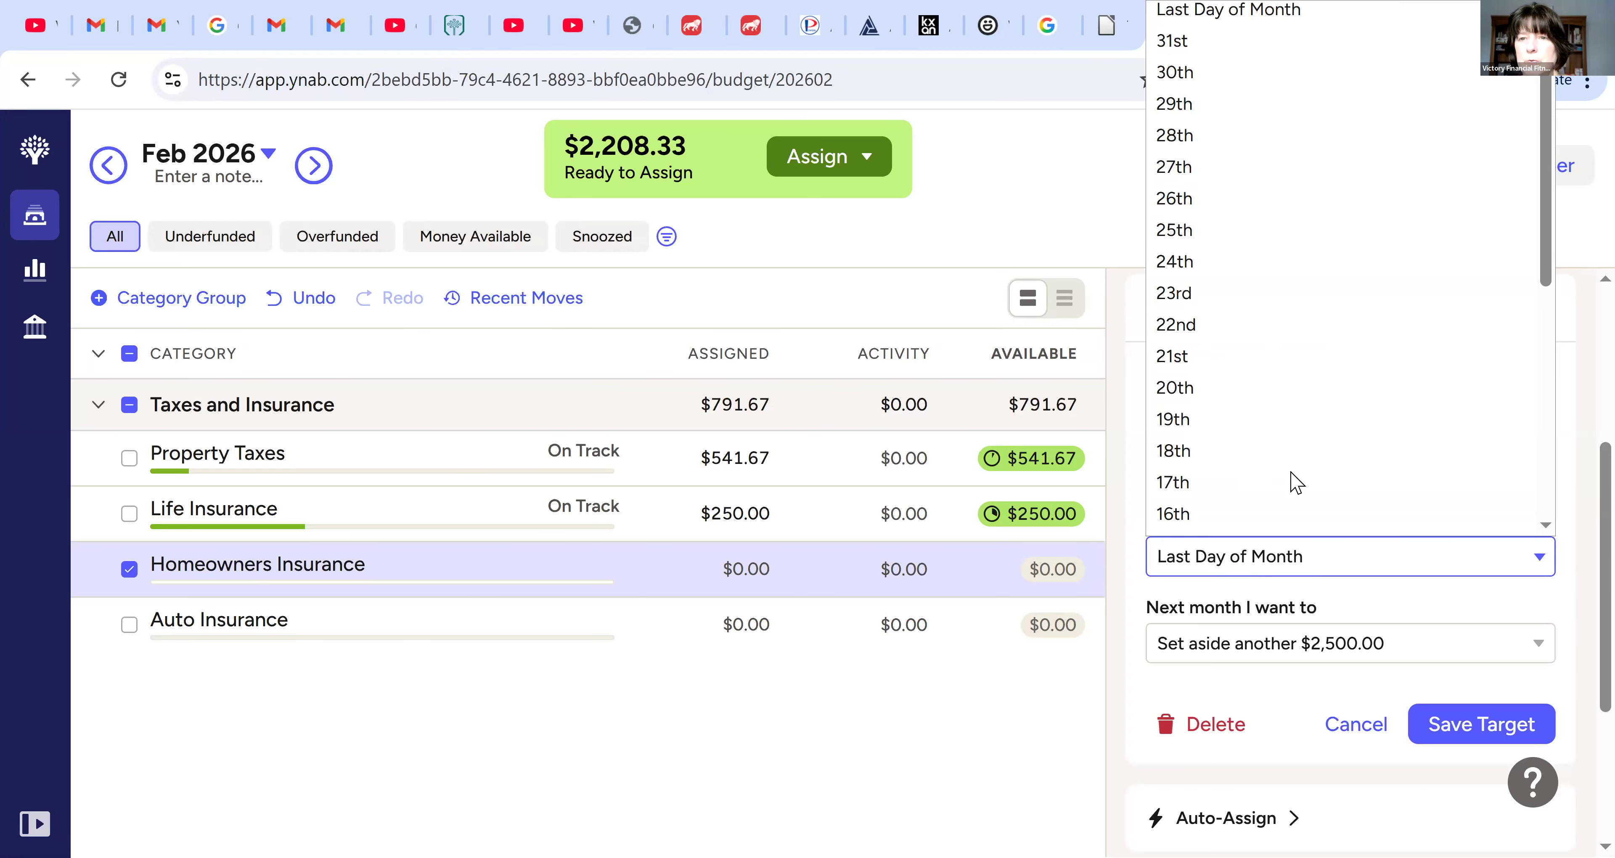
scroll(1233, 464, "down", 4)
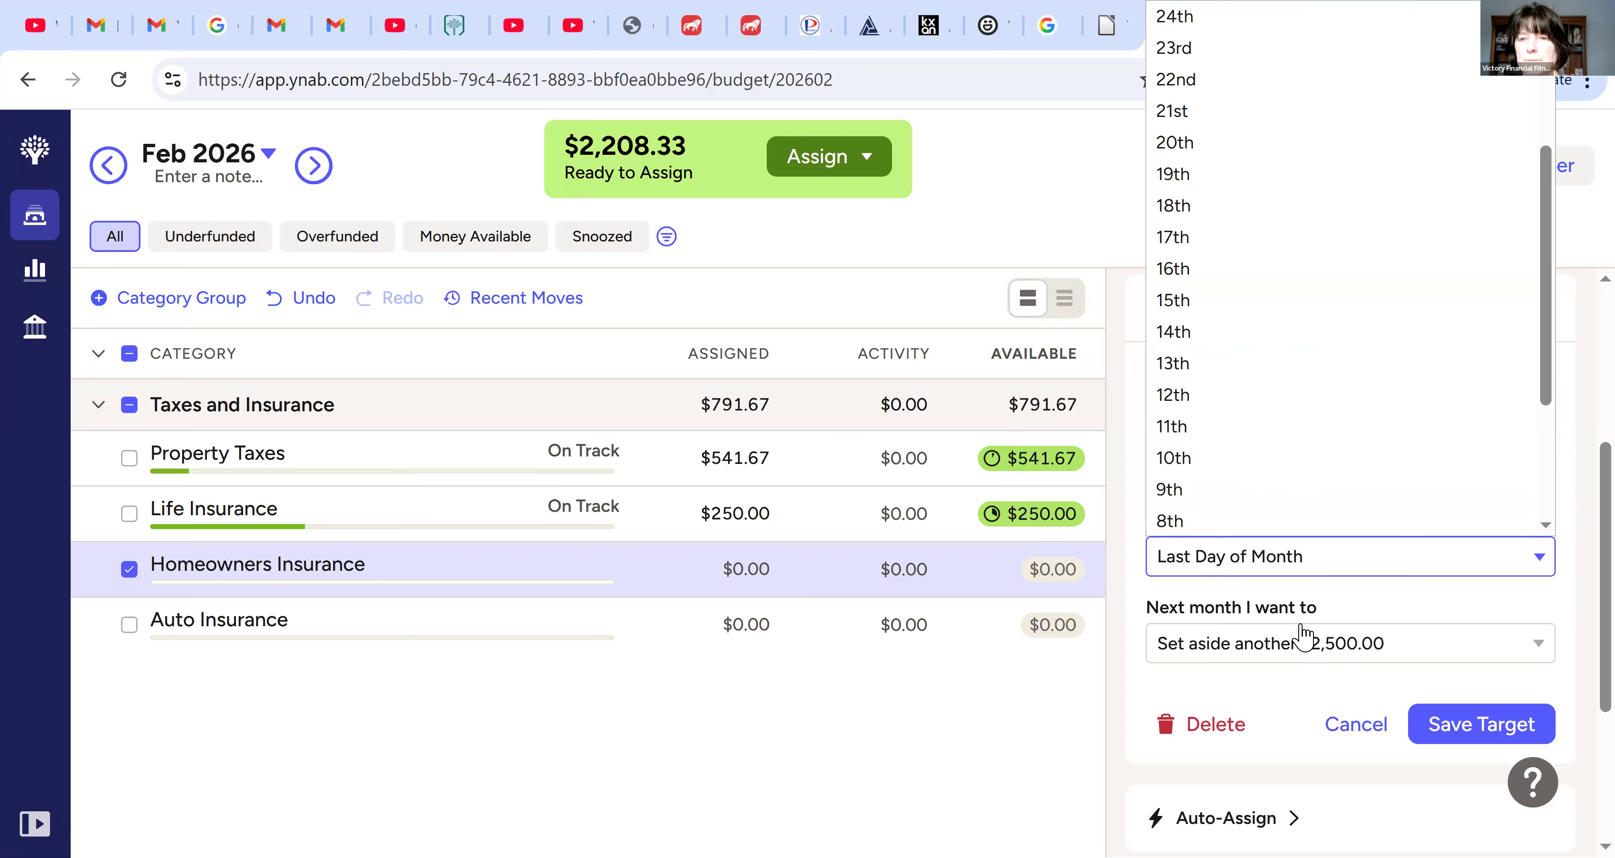
left_click(1512, 461)
Make the Homeowners Insurance target a custom one with a due date of 11/10/2026
left_click(1505, 384)
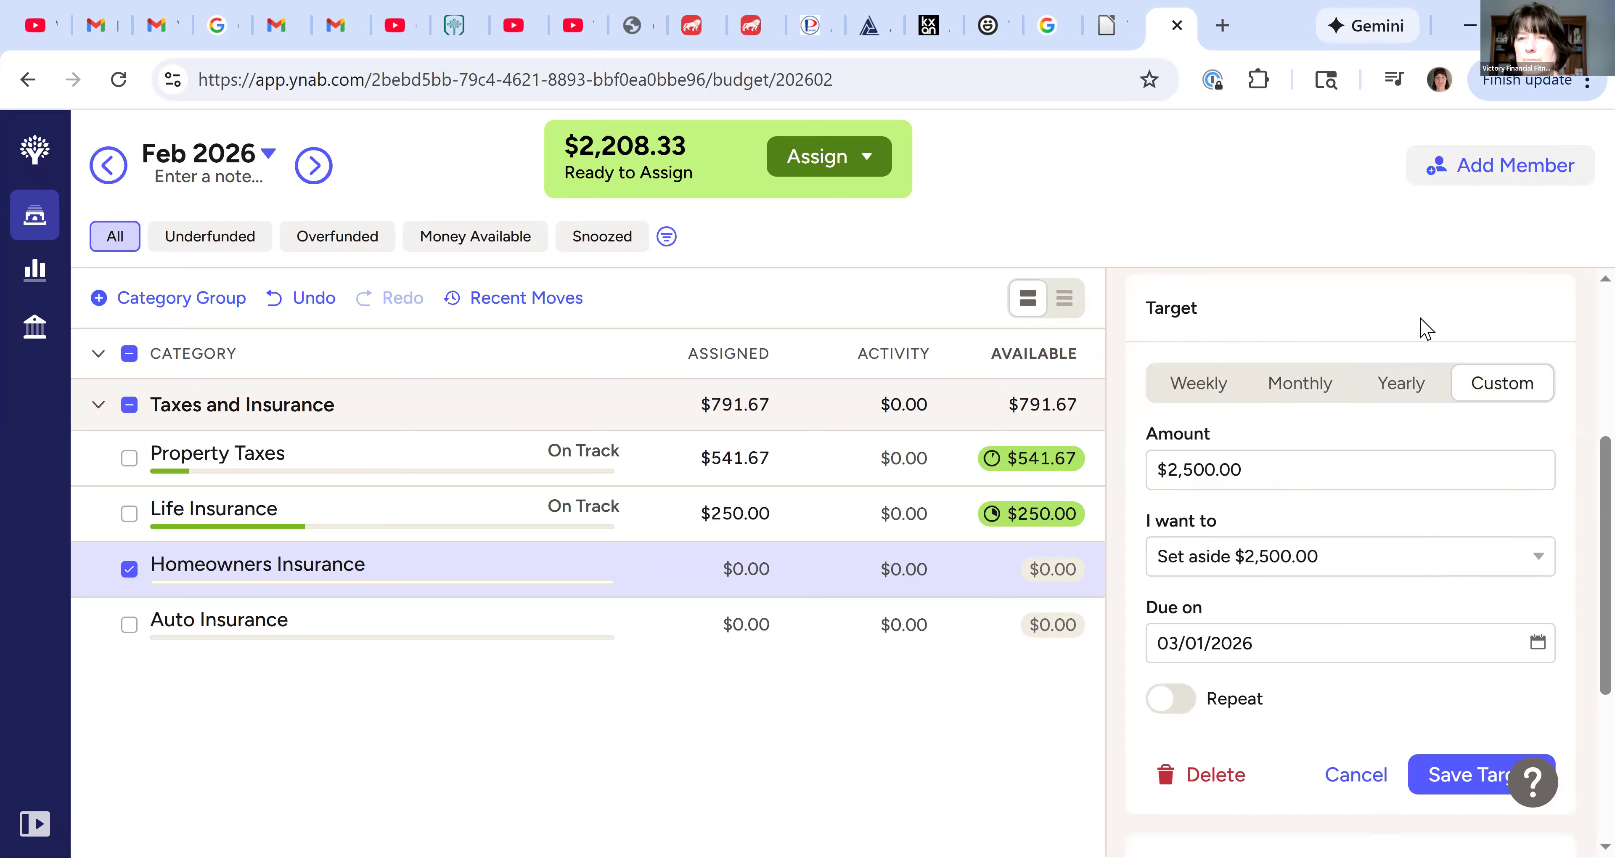
left_click(1474, 311)
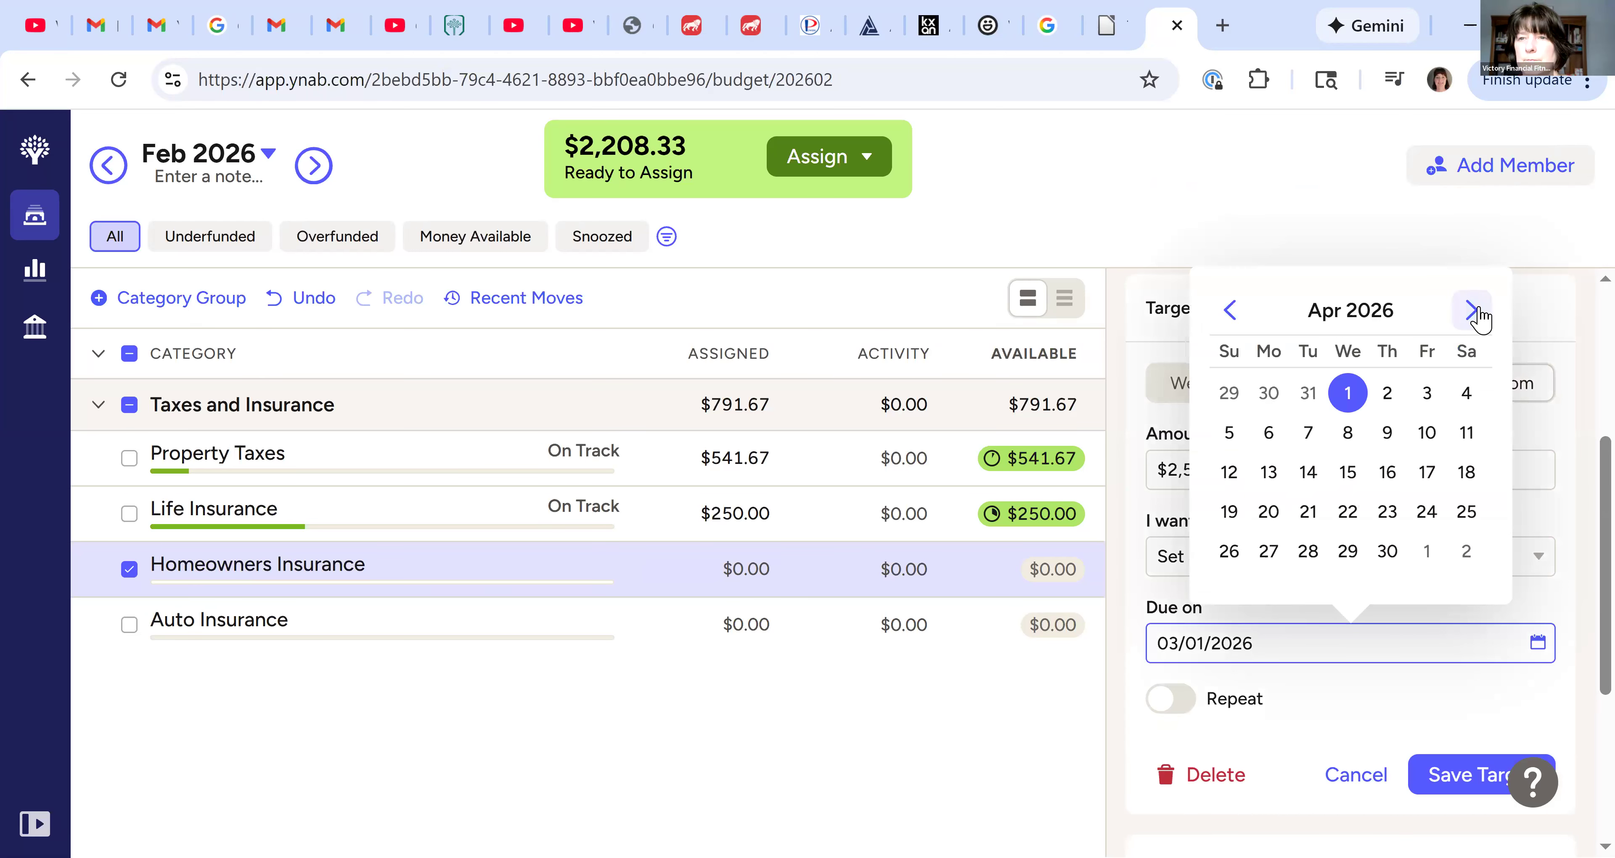
left_click(1474, 310)
left_click(1474, 310)
left_click(1473, 311)
left_click(1474, 311)
left_click(1473, 311)
left_click(1474, 310)
left_click(1474, 311)
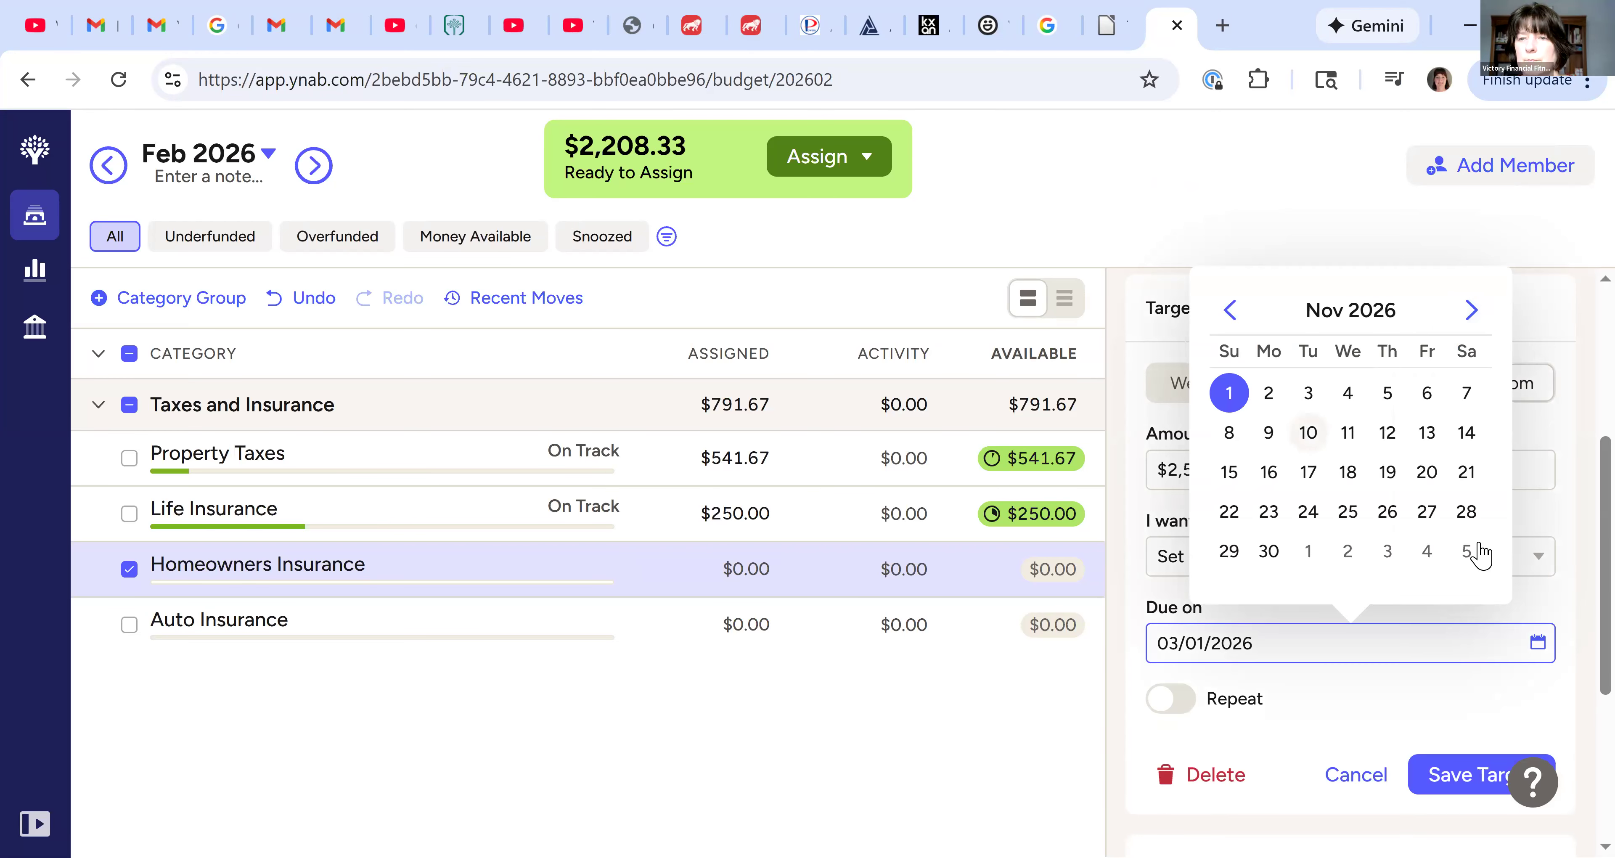
left_click(1309, 433)
Save the Homeowners Insurance target as repeating every year and assign the suggested $250.00 for this month
scroll(1380, 639, "down", 1)
left_click(1218, 588)
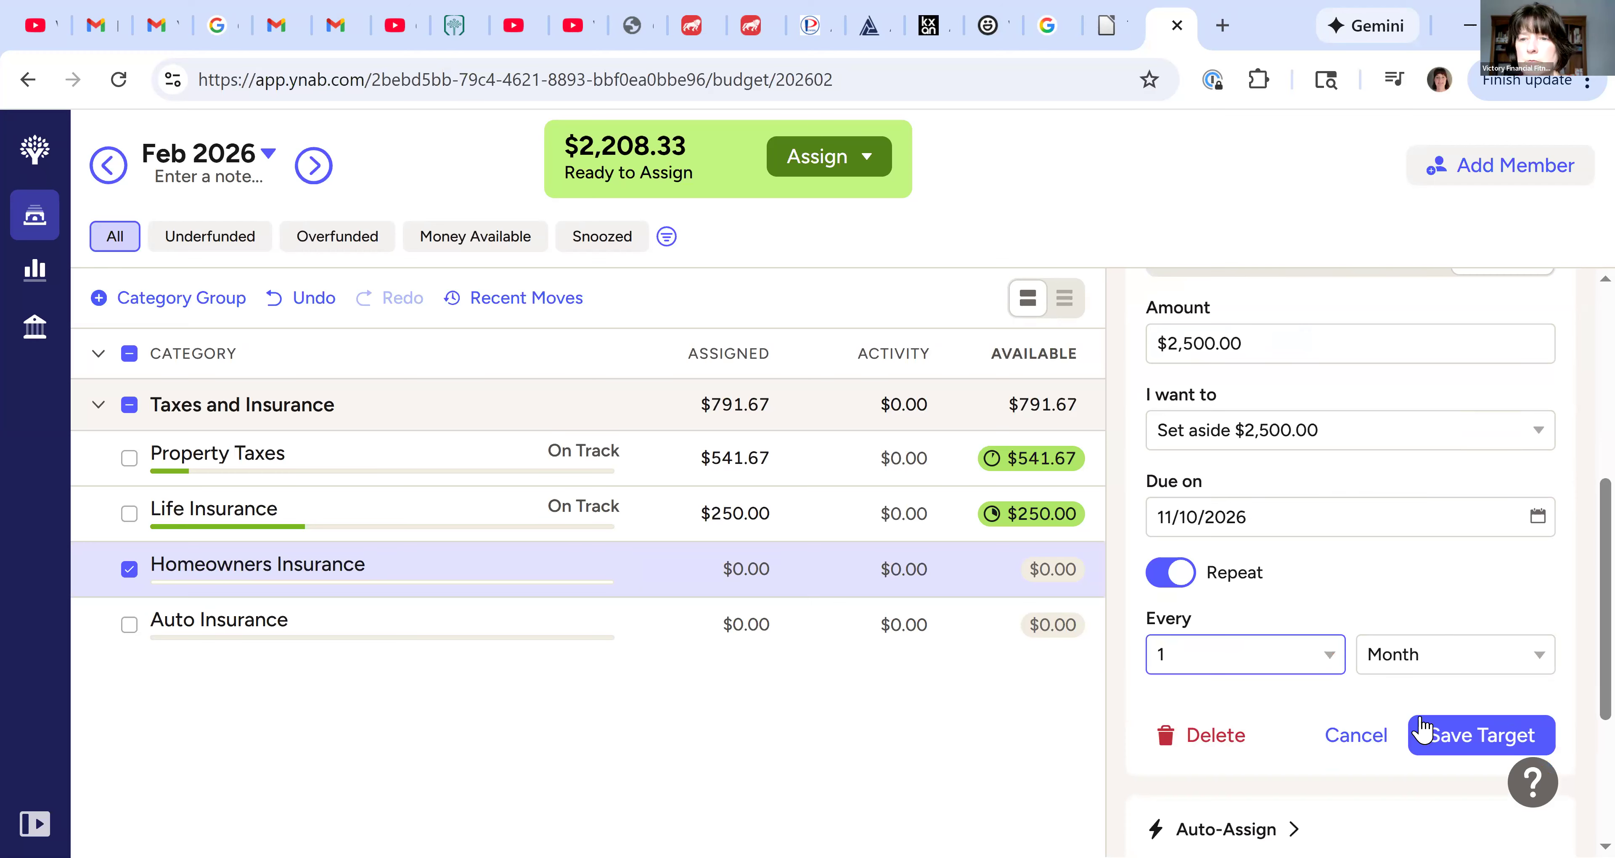
left_click(1483, 737)
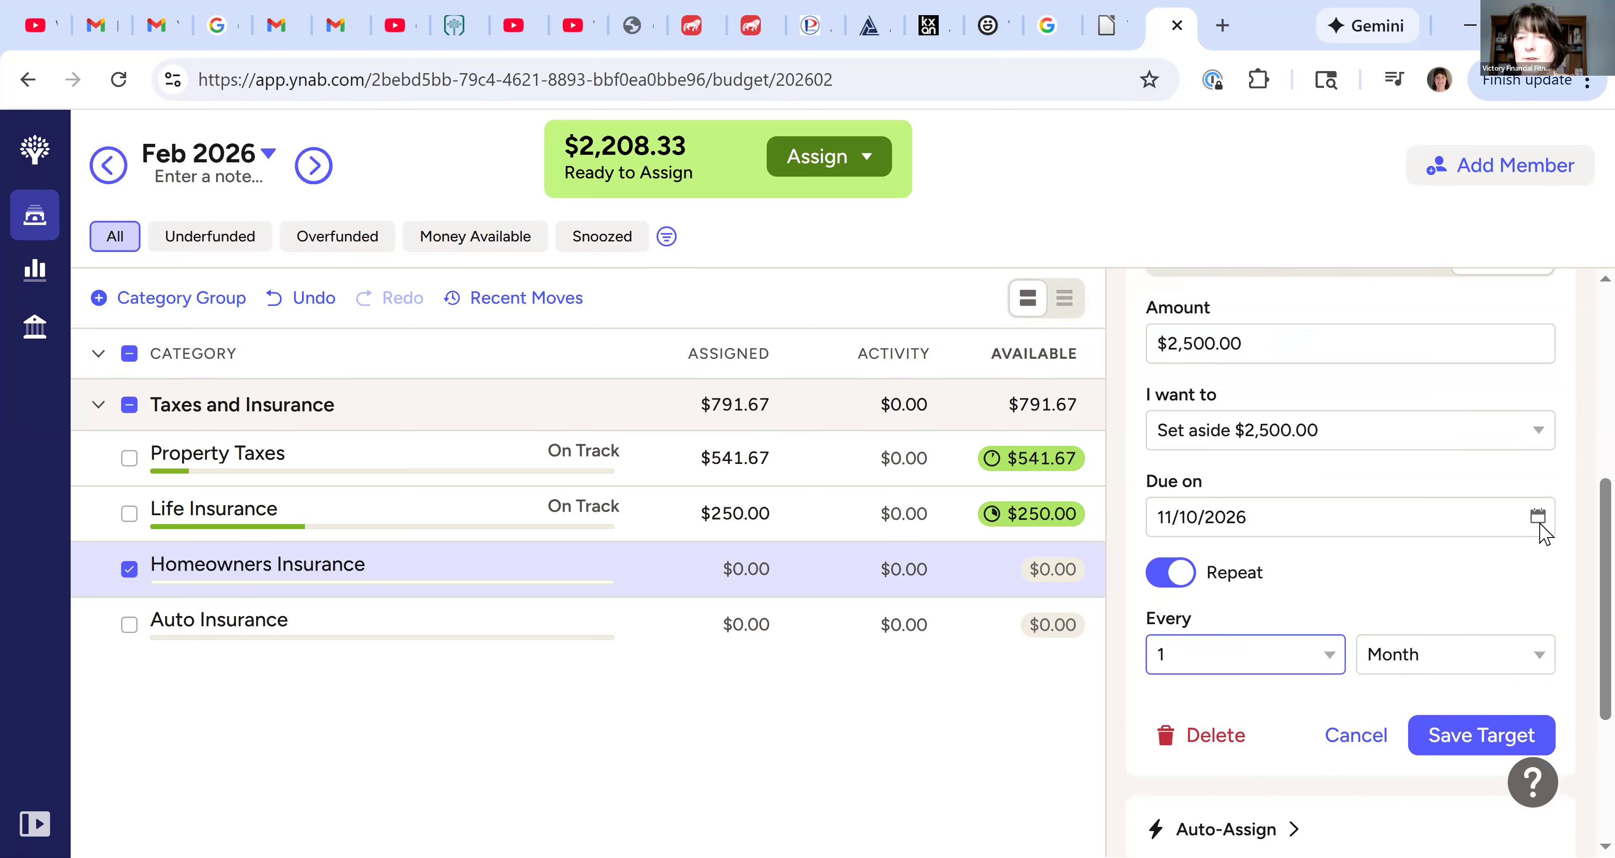
scroll(1459, 627, "down", 2)
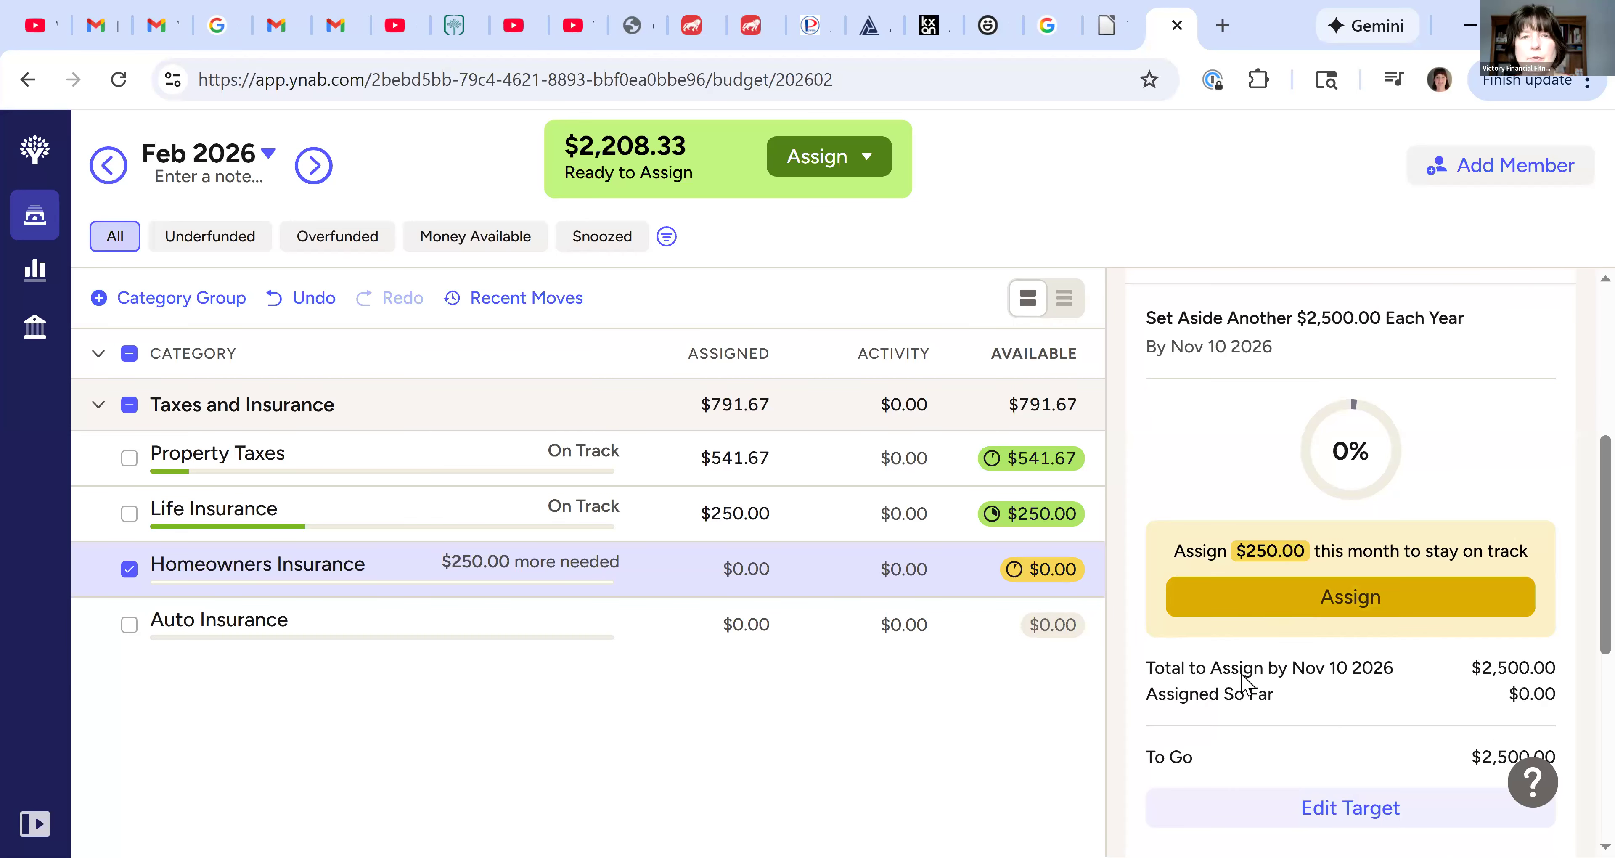
left_click(1304, 596)
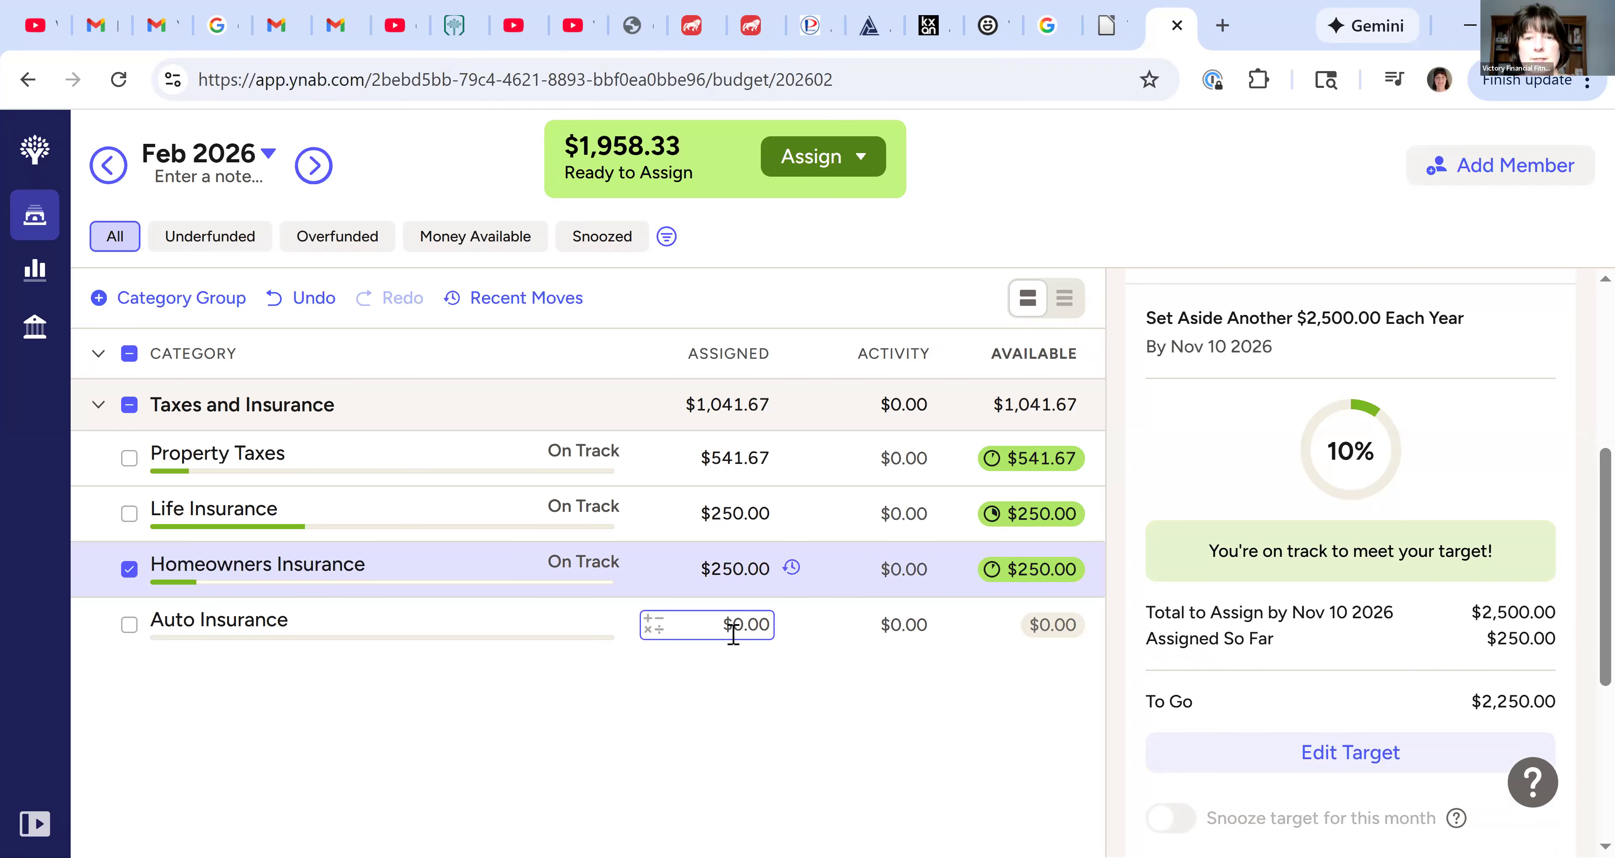
Create a custom target for Auto Insurance that sets aside $1,500
left_click(865, 614)
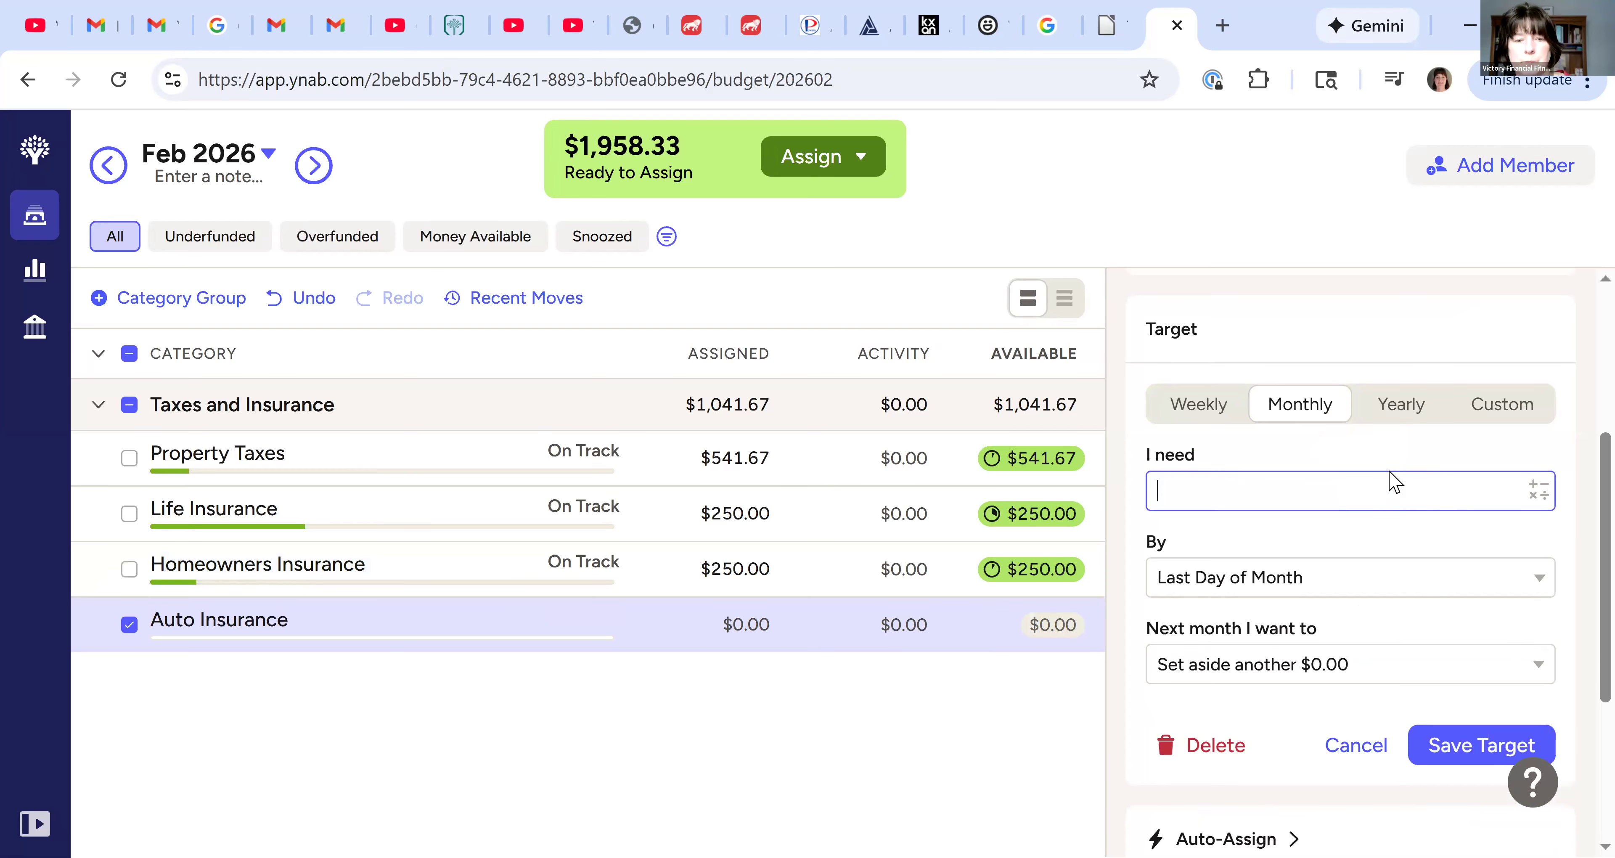
type("150")
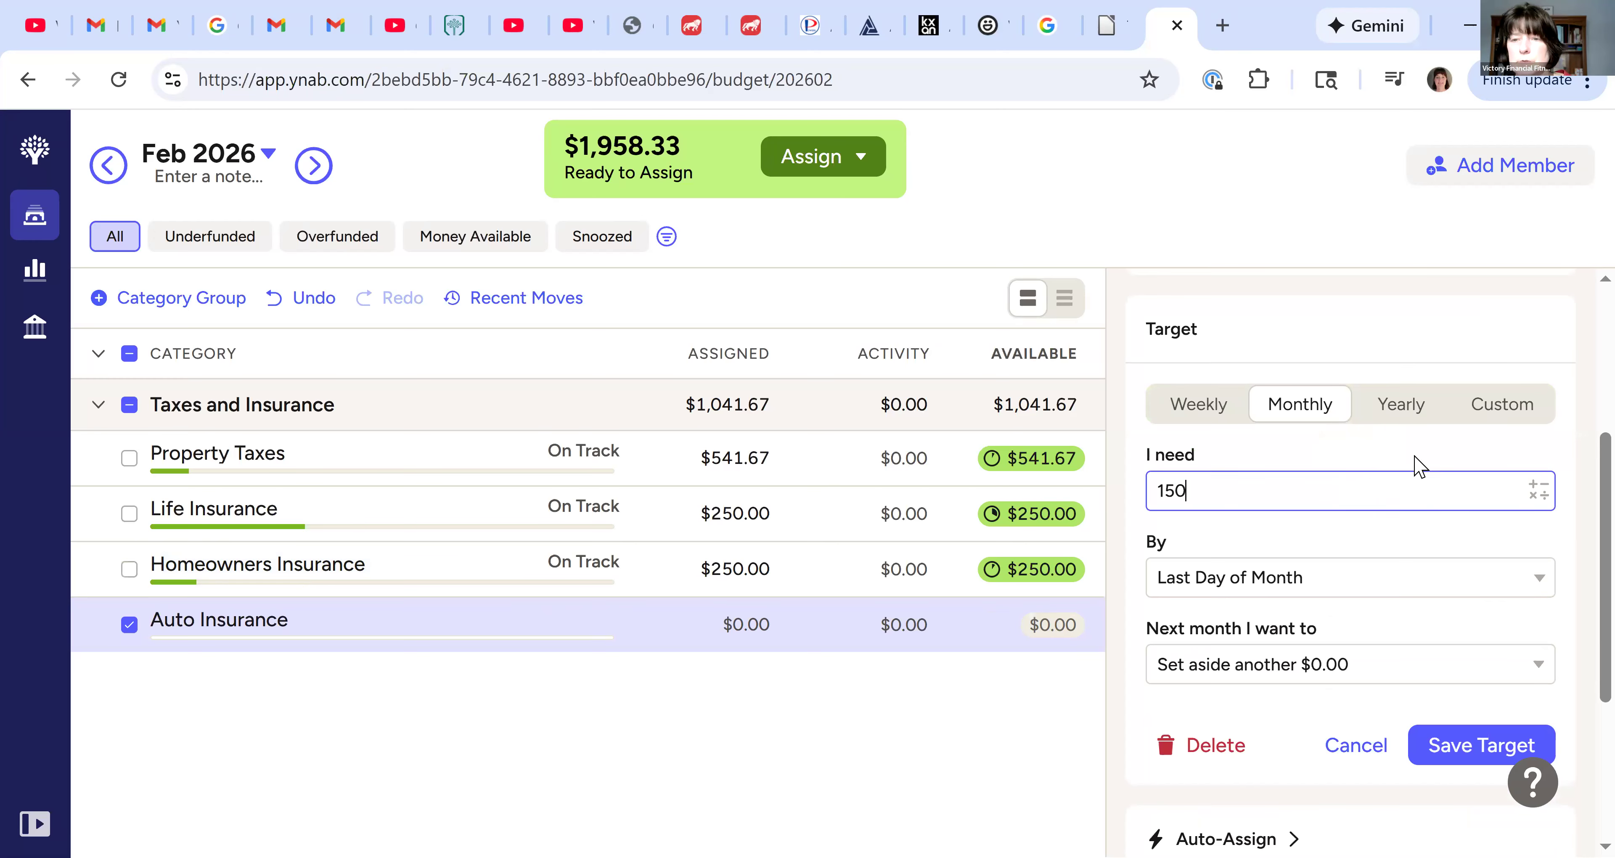
type("0")
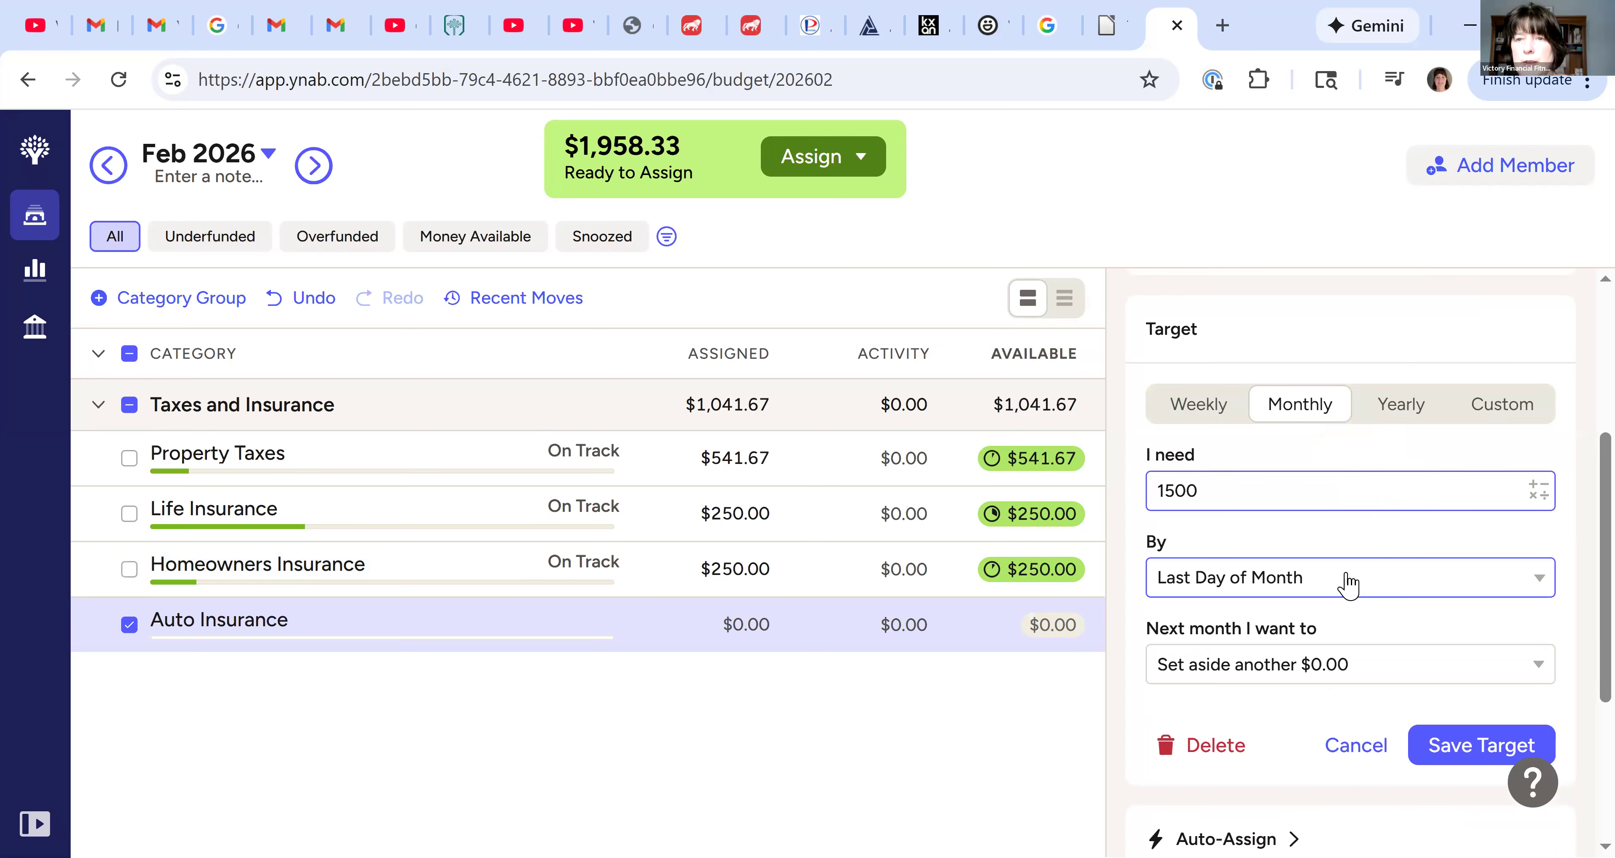
left_click(1292, 565)
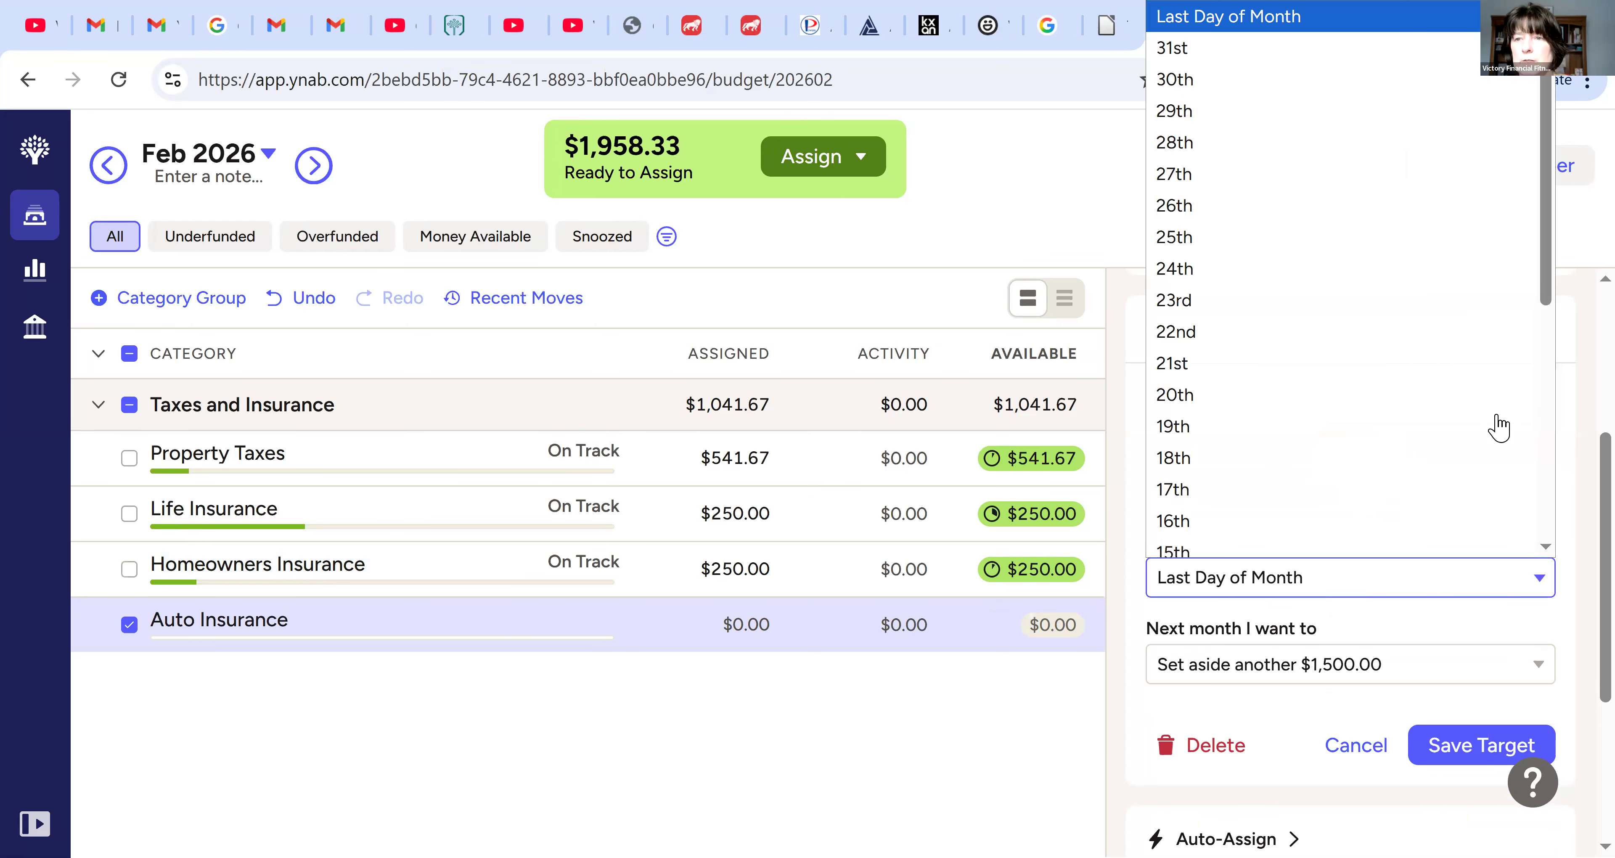
left_click(1377, 550)
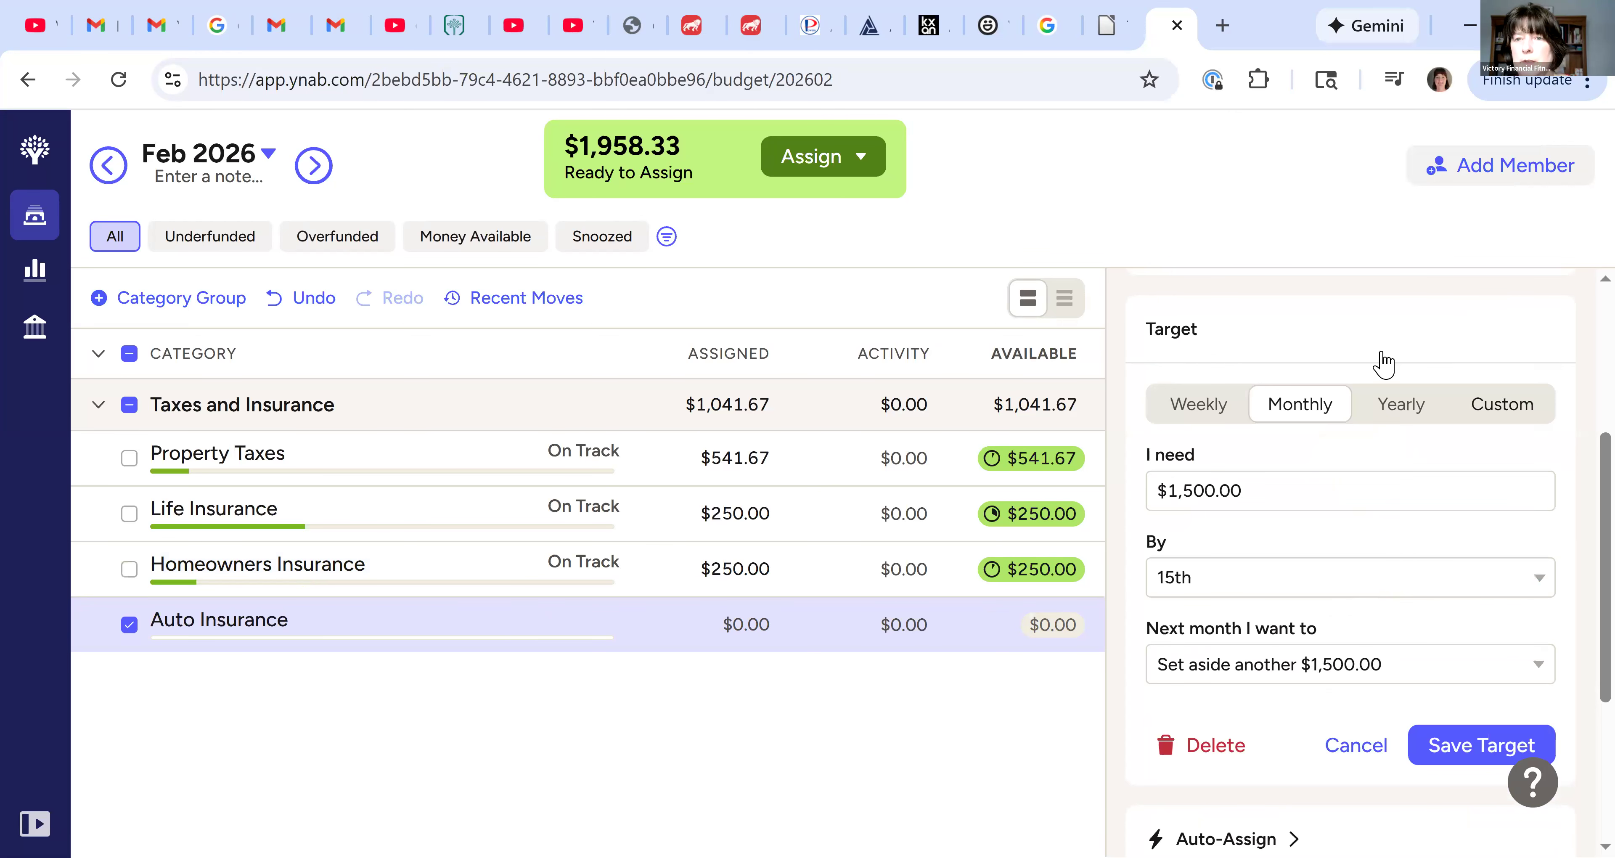
left_click(1503, 405)
Set the Auto Insurance target's due date to 05/15/2026
left_click(1382, 668)
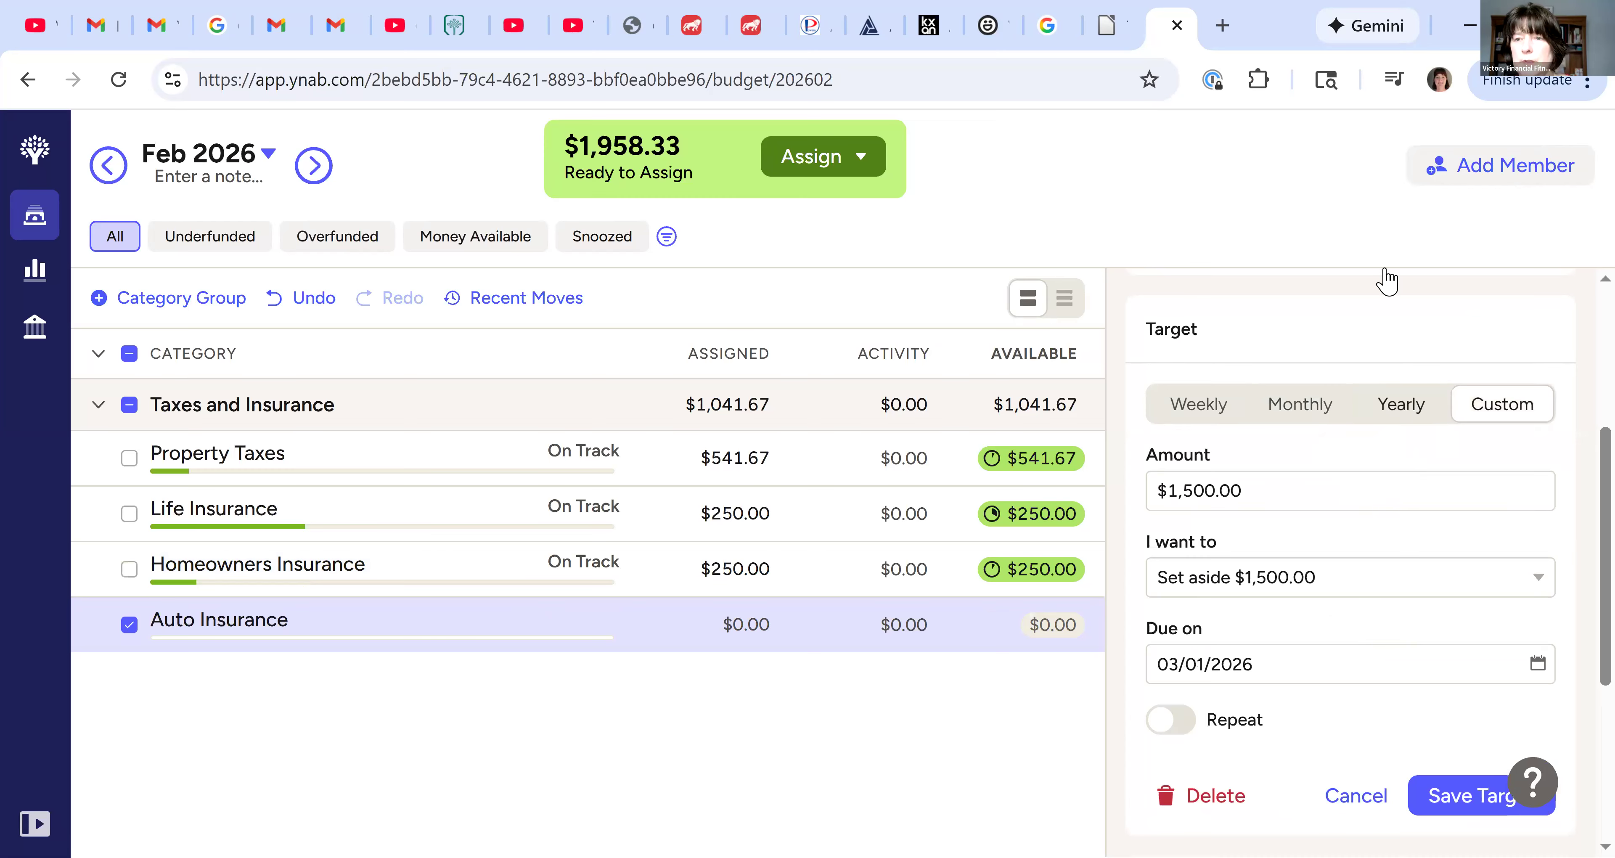
left_click(1470, 331)
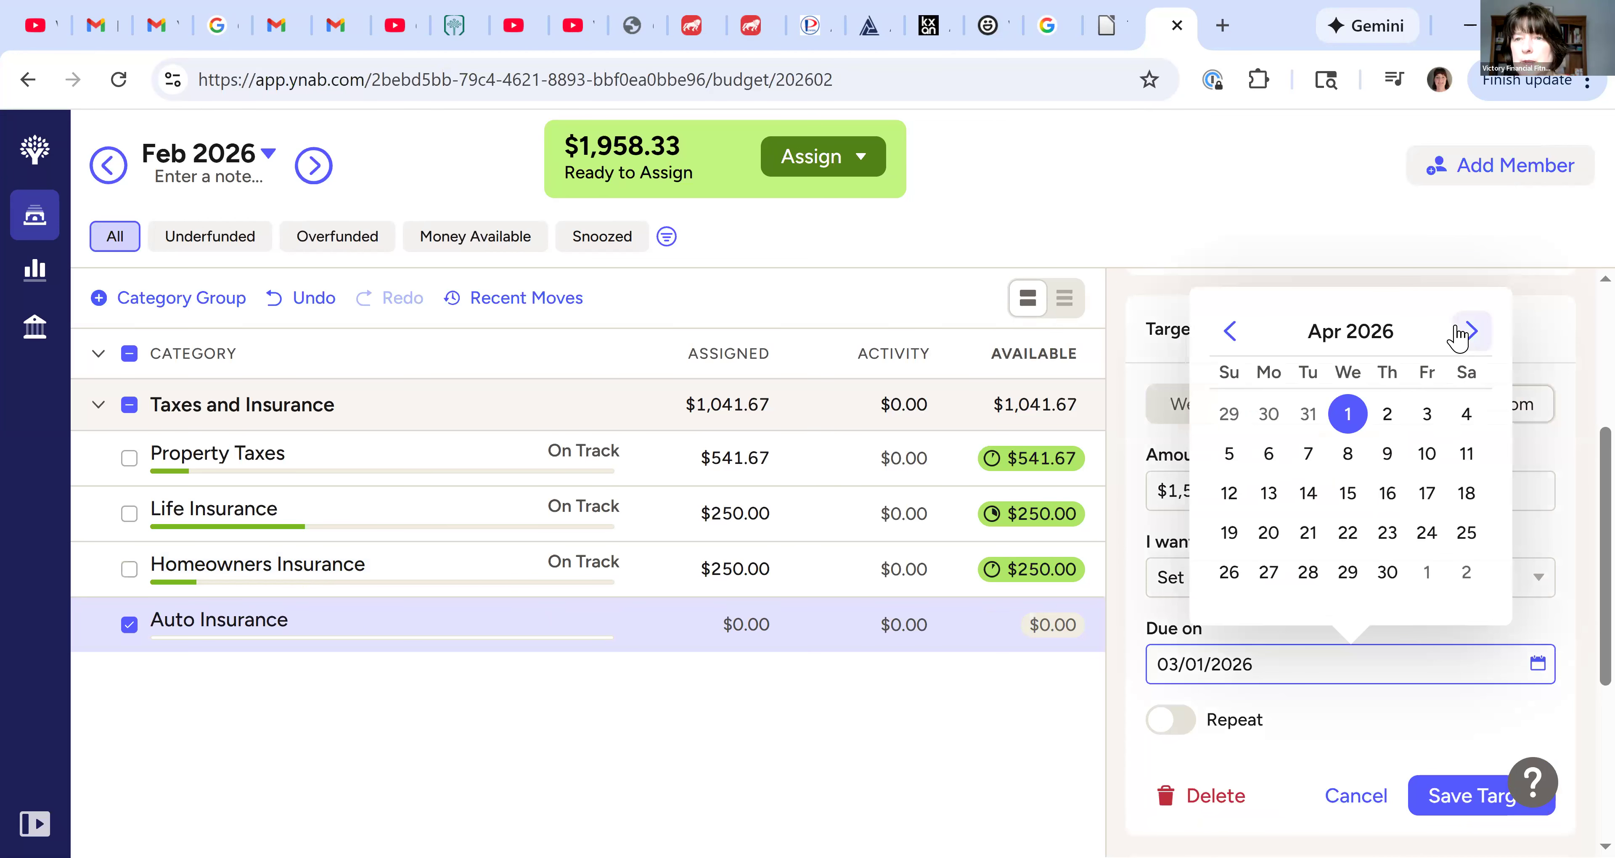
key("Return")
left_click(1428, 493)
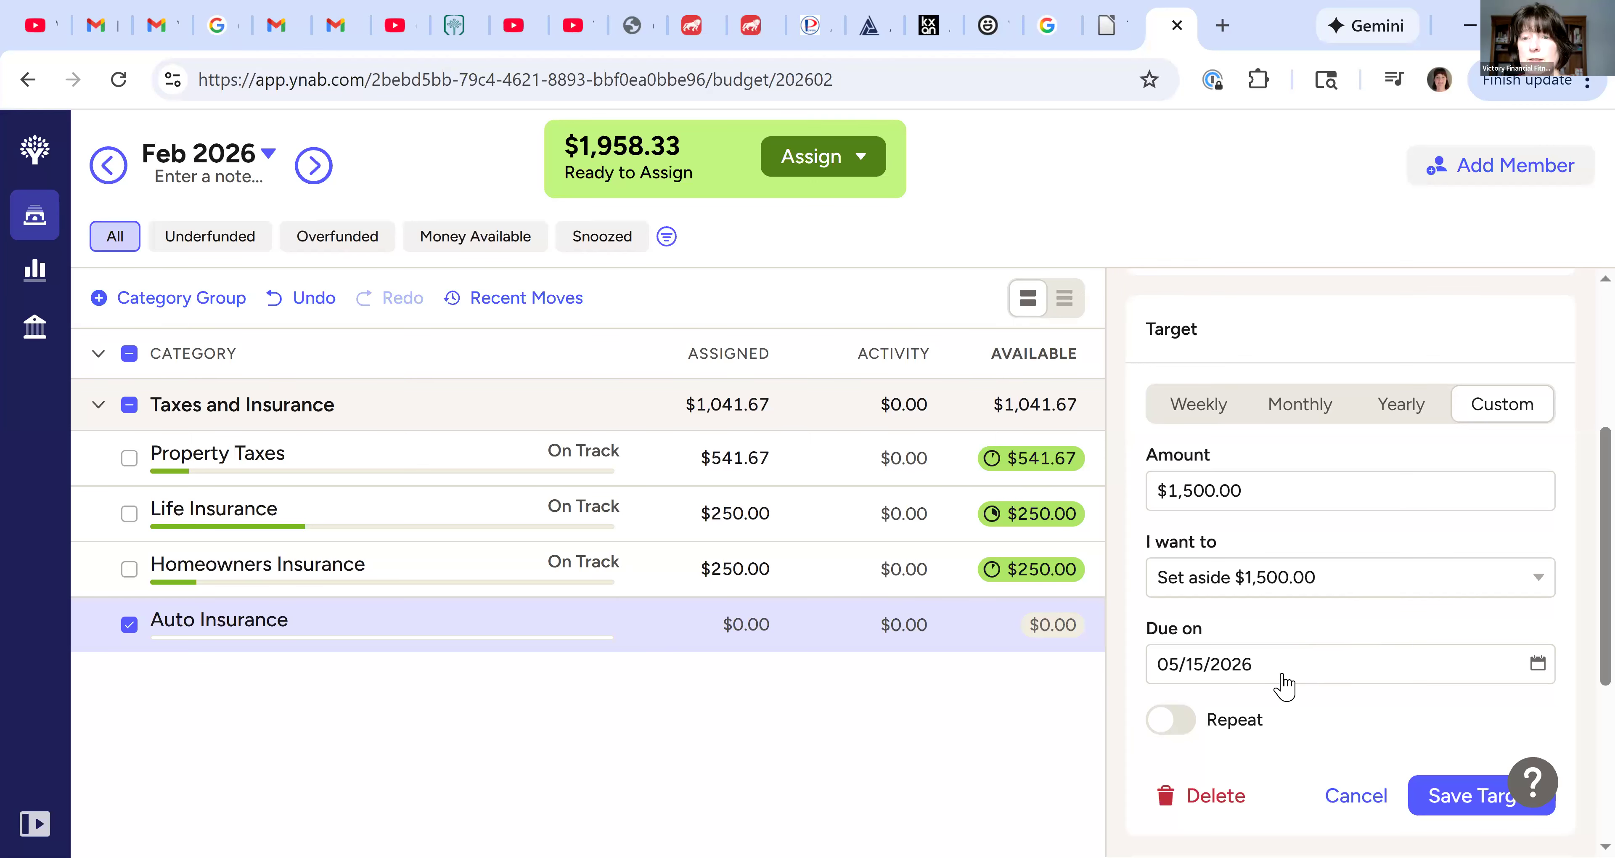
Save the Auto Insurance target as repeating every 6 months and assign the suggested $375.00 for this month
left_click(1280, 718)
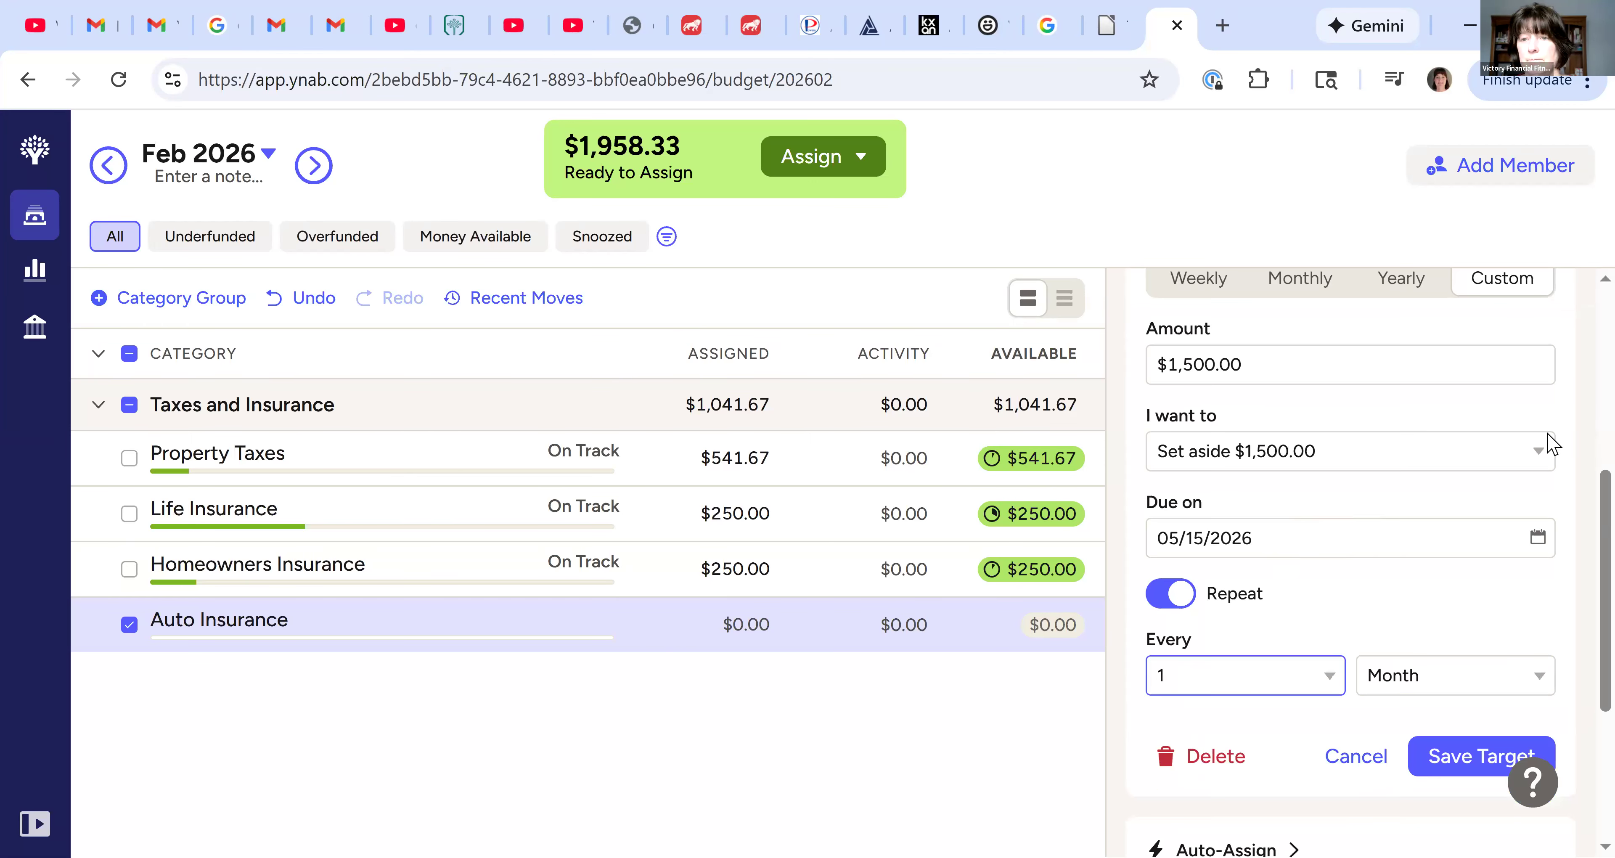
key("Return")
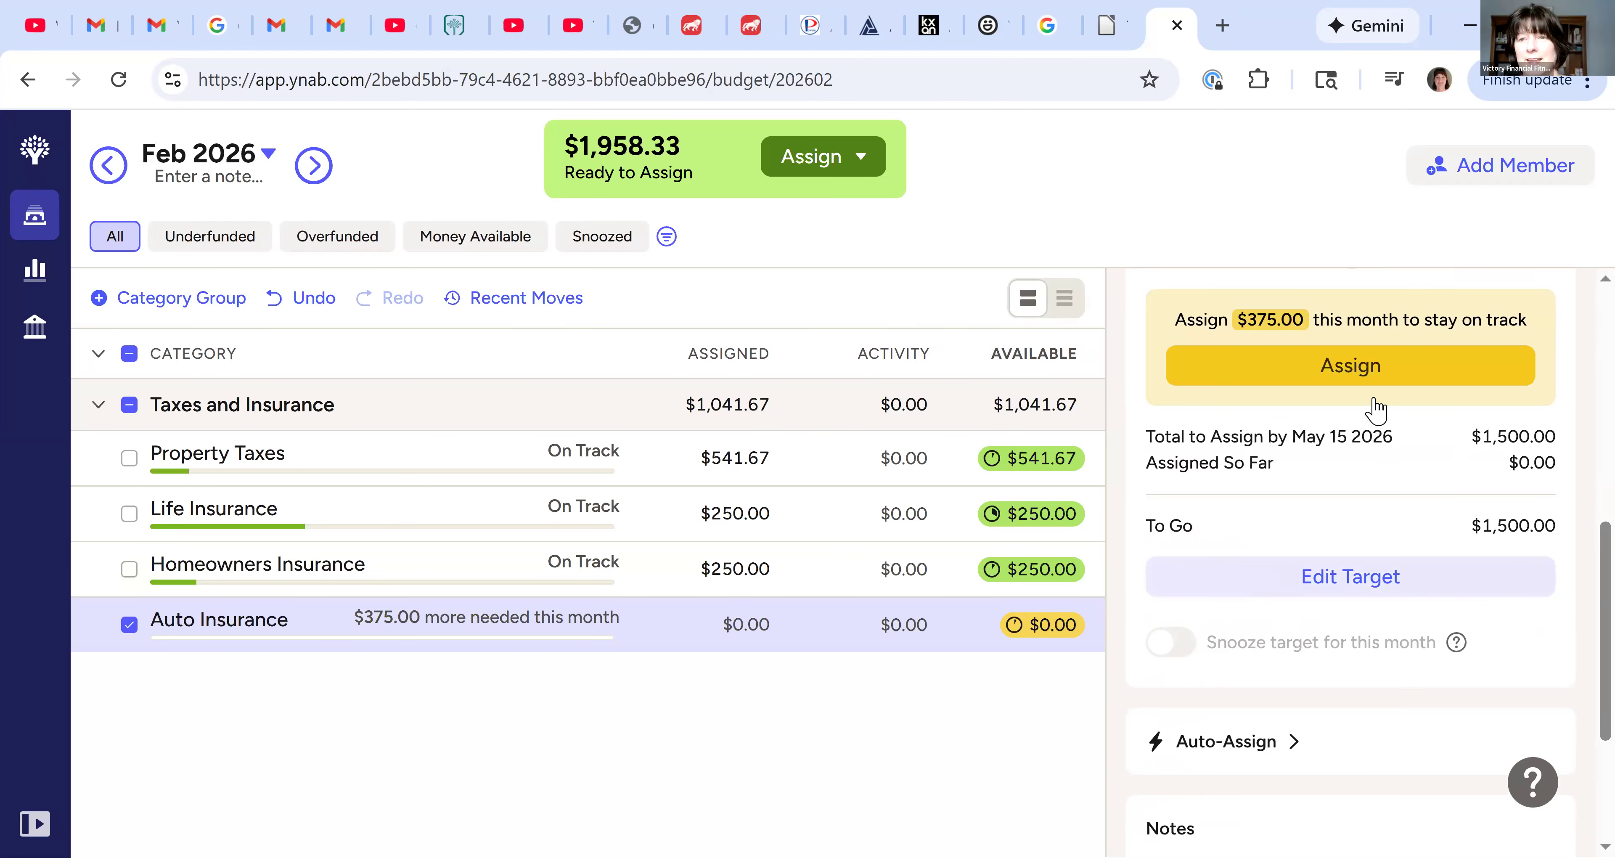
scroll(1346, 536, "up", 2)
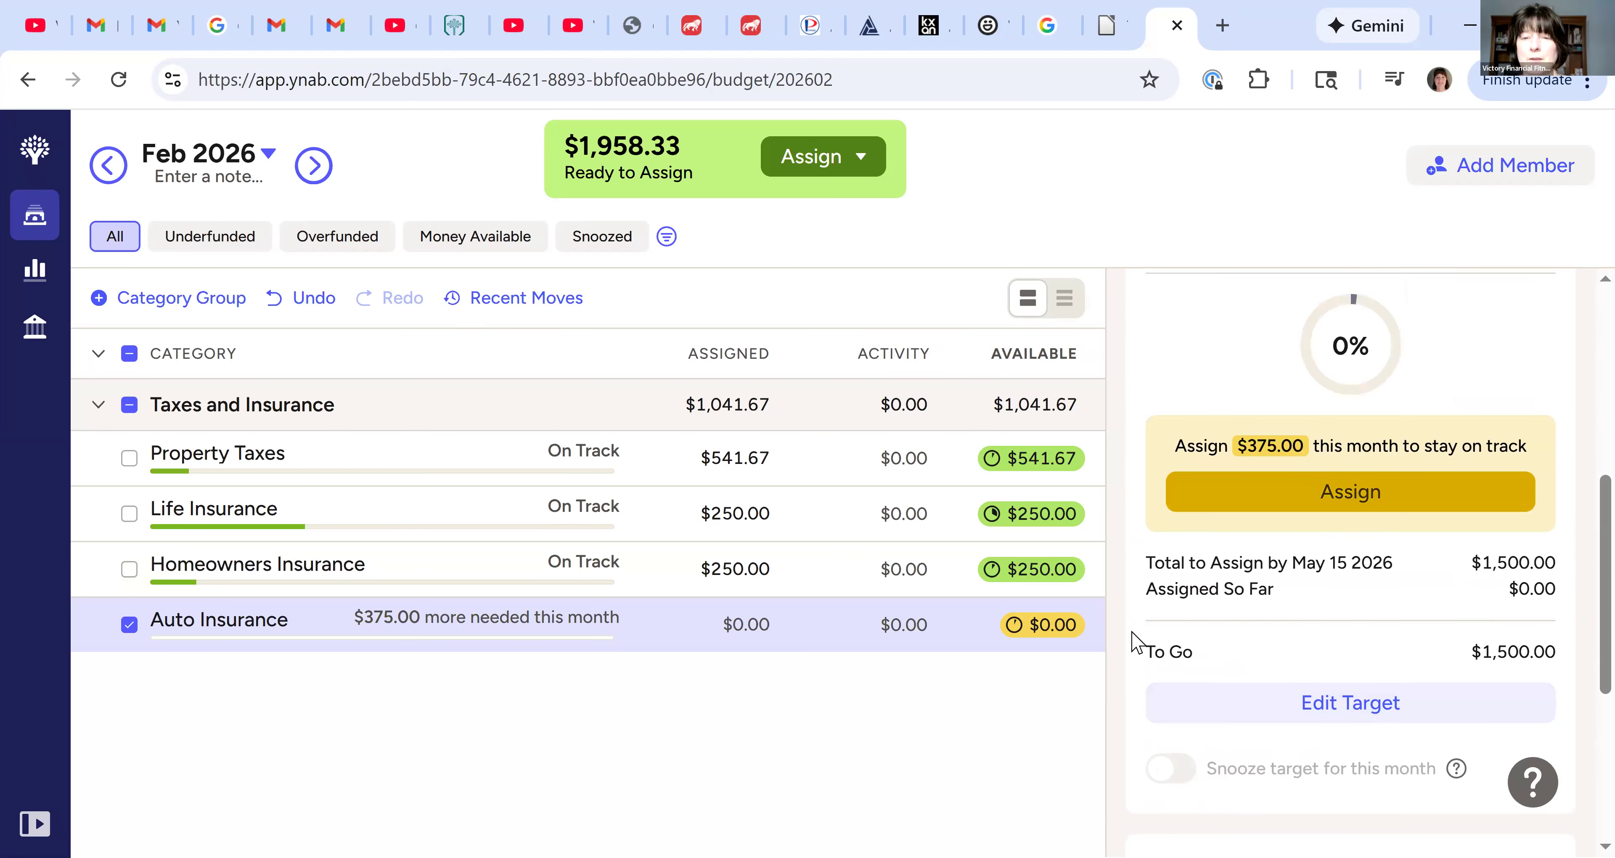
scroll(1102, 624, "up", 2)
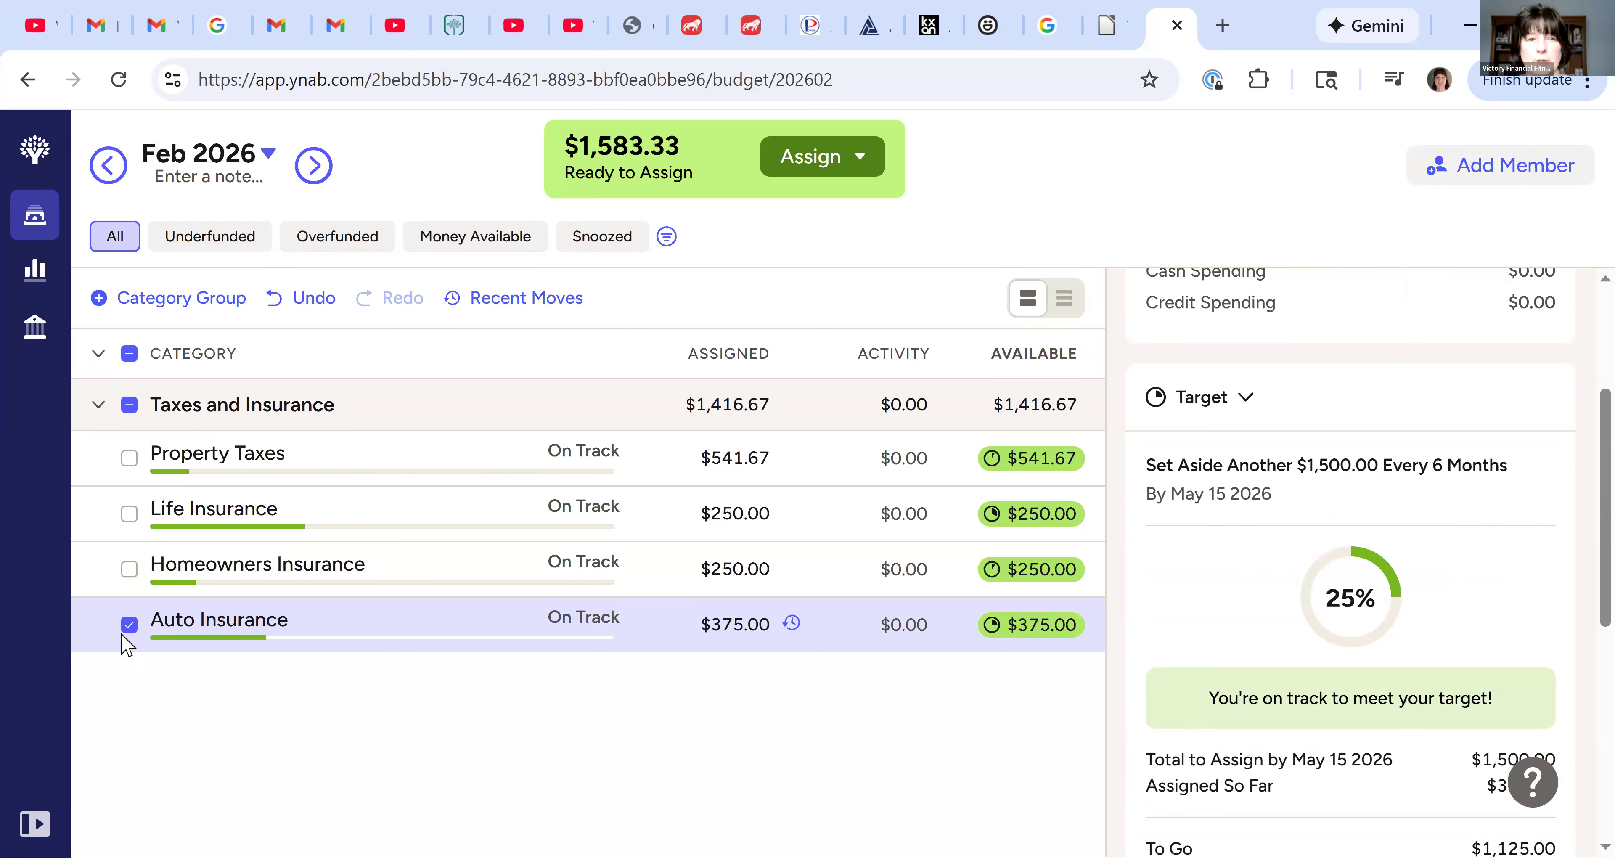
Deselect the Auto Insurance category and collapse the Taxes and Insurance group
left_click(175, 634)
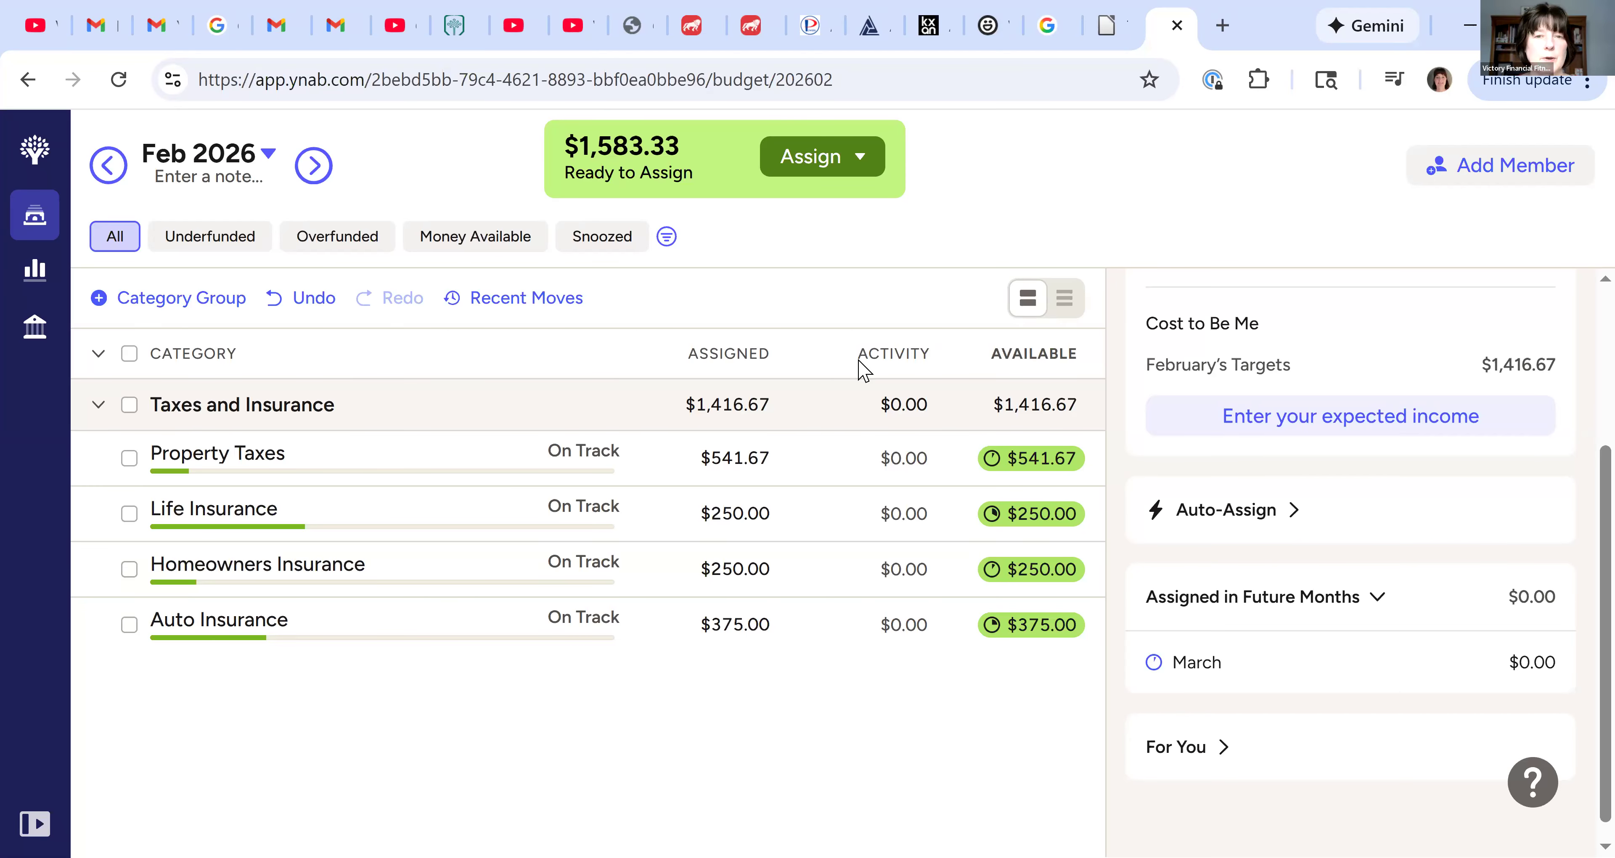
left_click(98, 408)
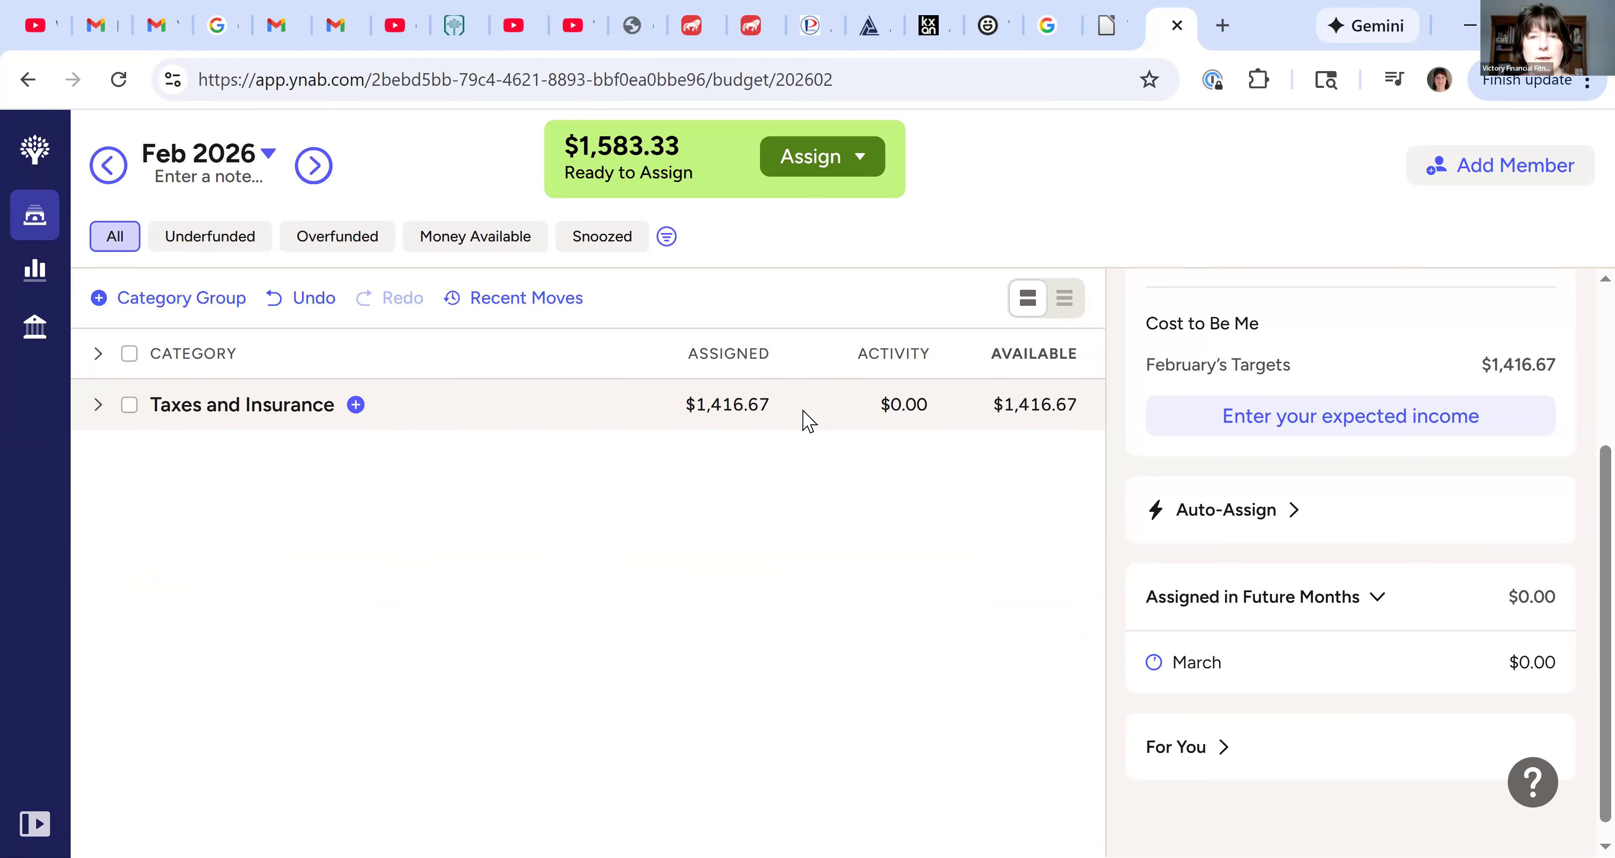